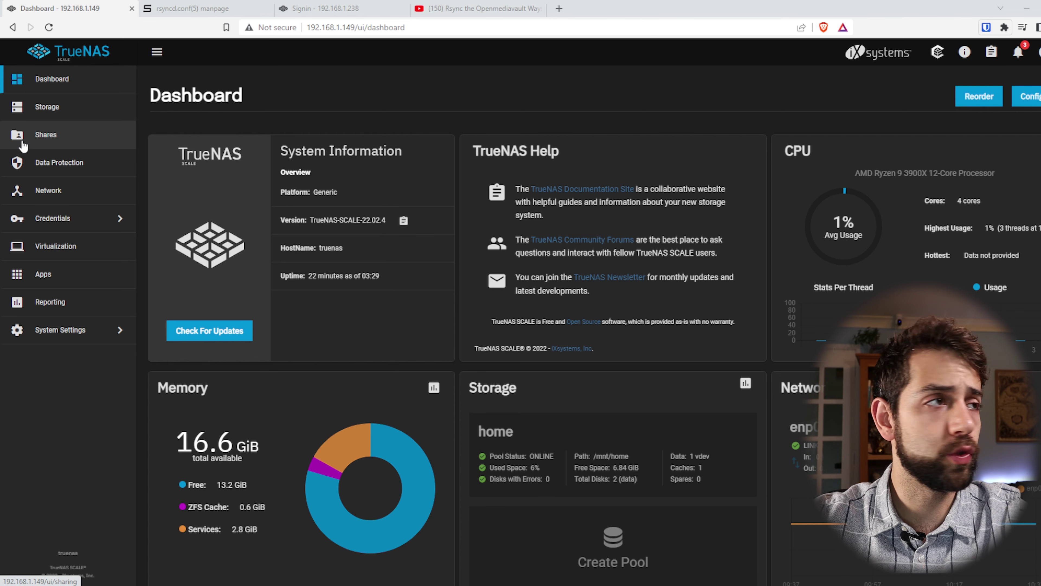
Log in to the TrueNAS server at 192.168.1.238 with the username and account password, and view both servers' dashboards.
left_click(369, 9)
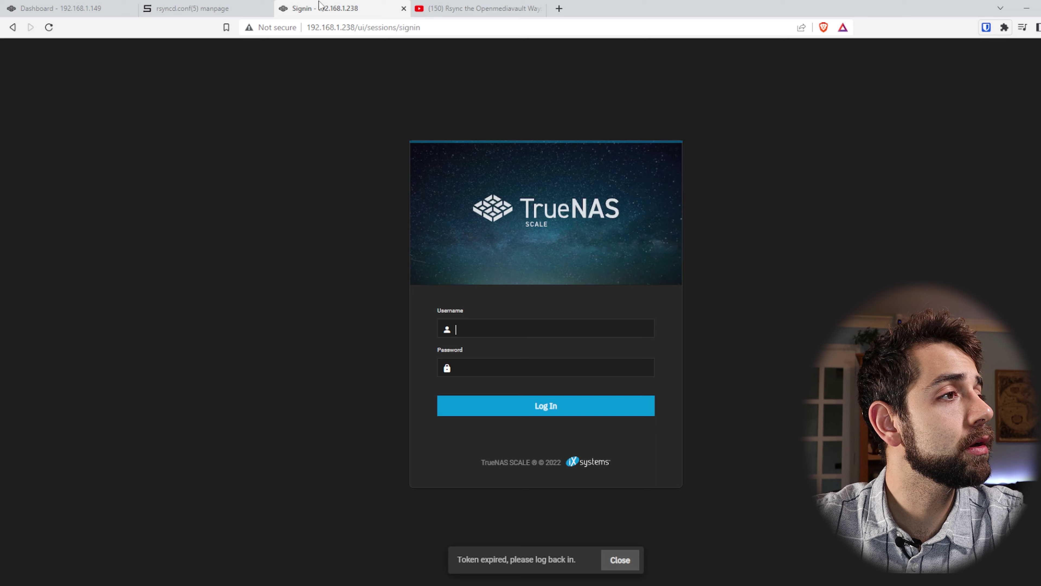
left_click(493, 329)
type("roo")
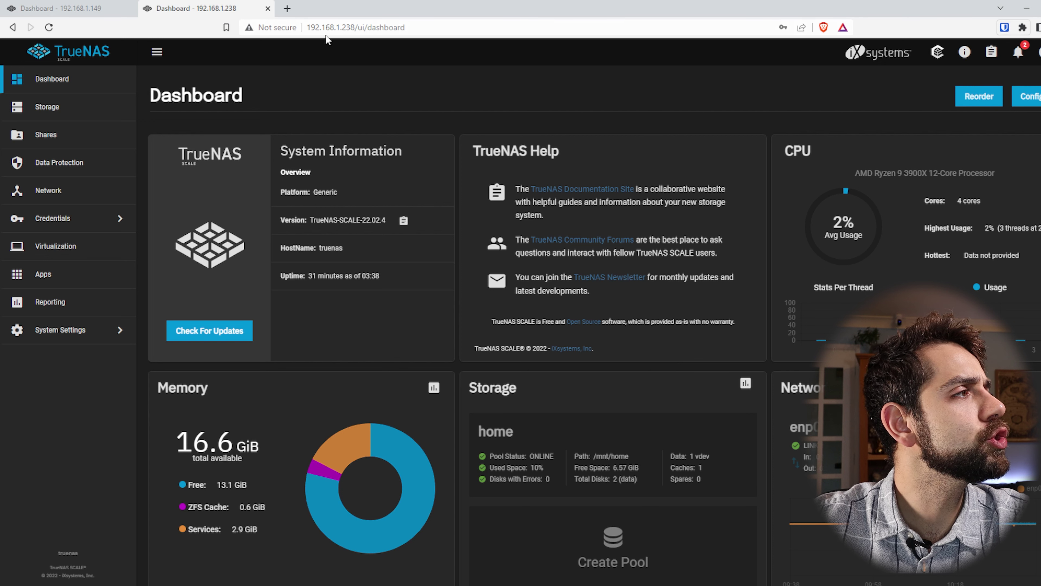
left_click(80, 6)
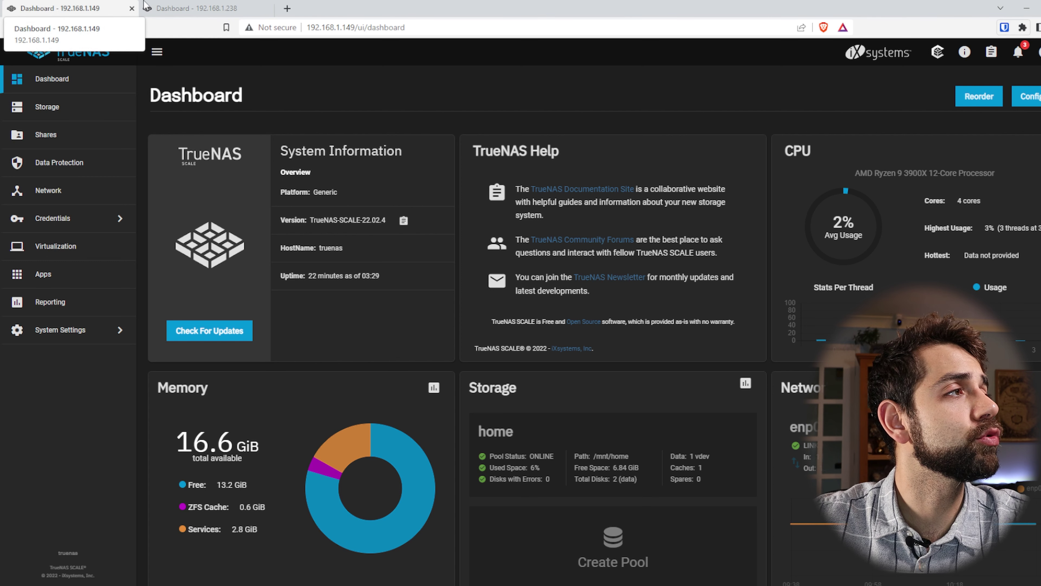
left_click(152, 7)
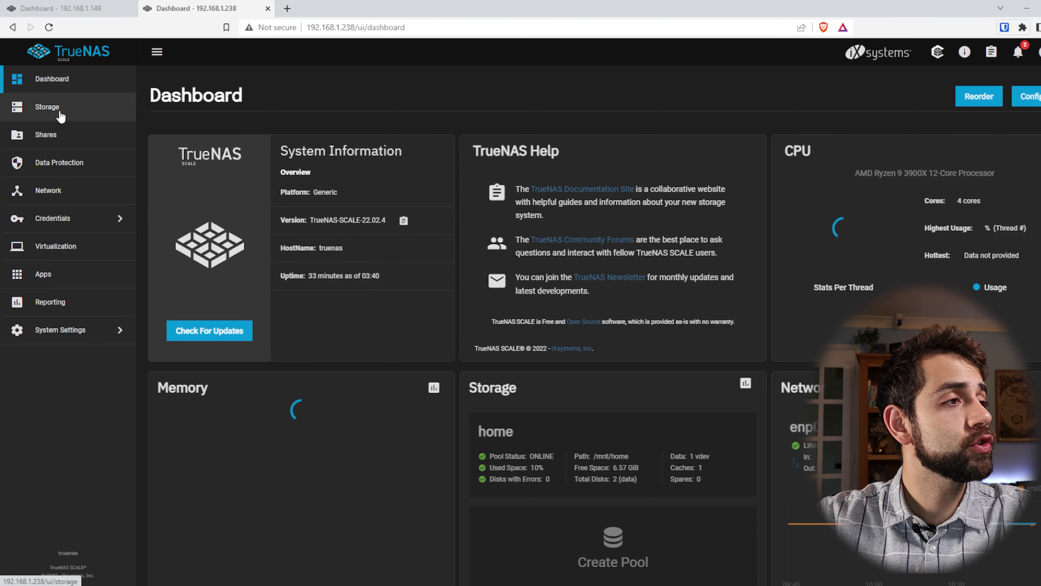
Create a dataset named backup in the home pool's storage, keeping the default options.
left_click(46, 106)
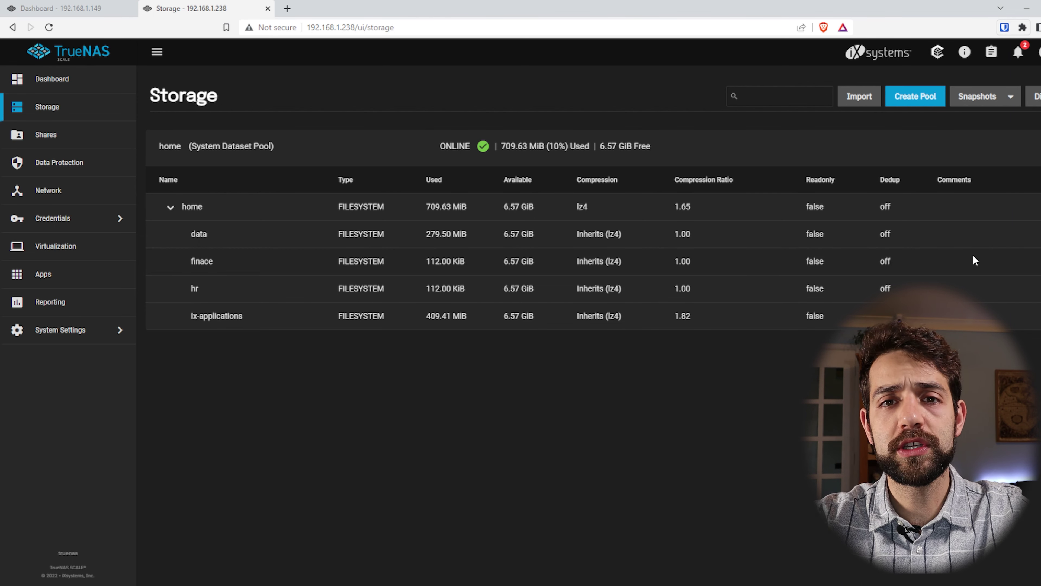
left_click(1033, 206)
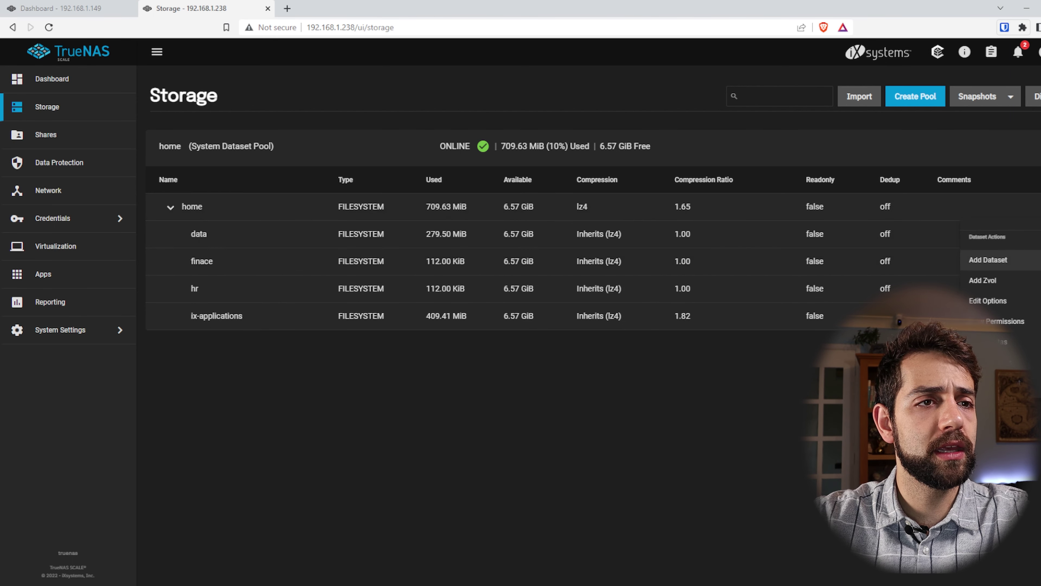
left_click(993, 260)
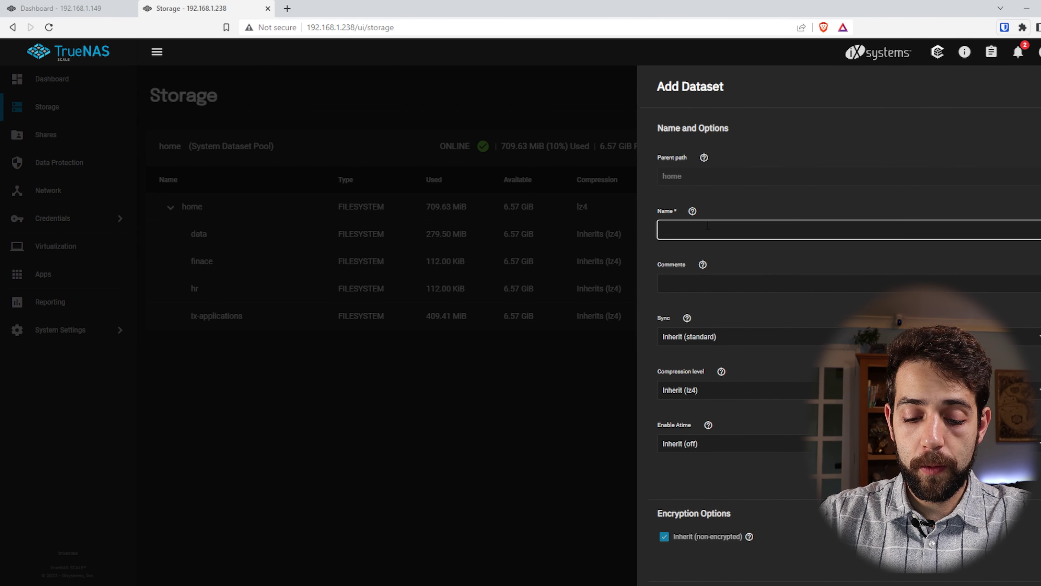
type("backup")
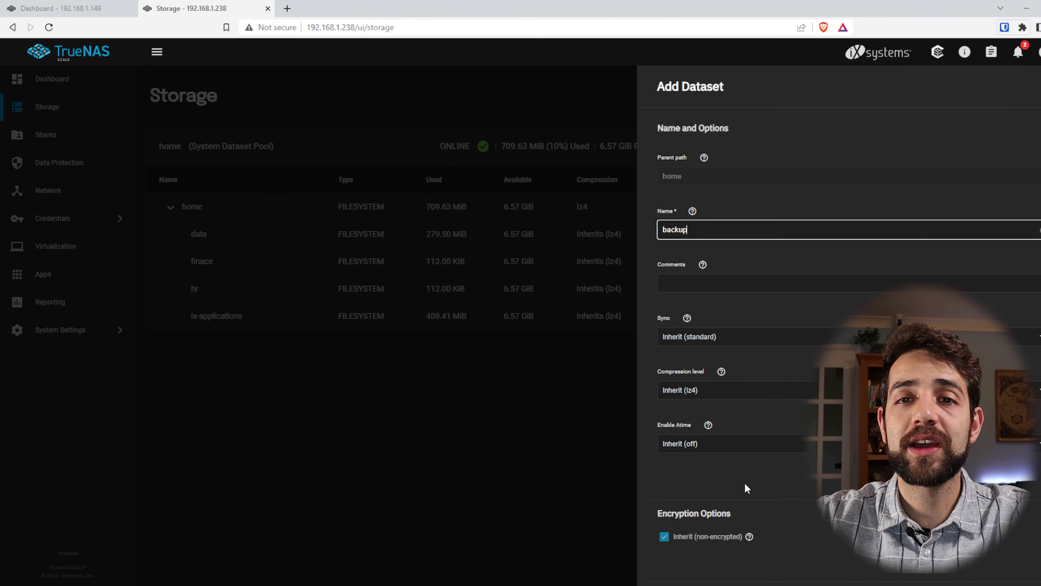
scroll(759, 432, "down", 5)
scroll(759, 432, "down", 1)
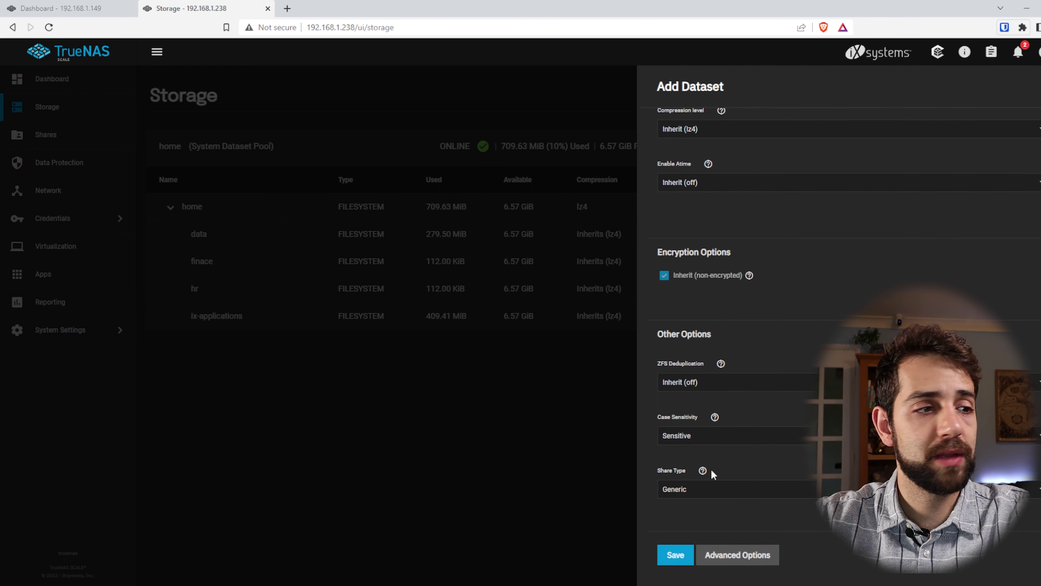
left_click(677, 561)
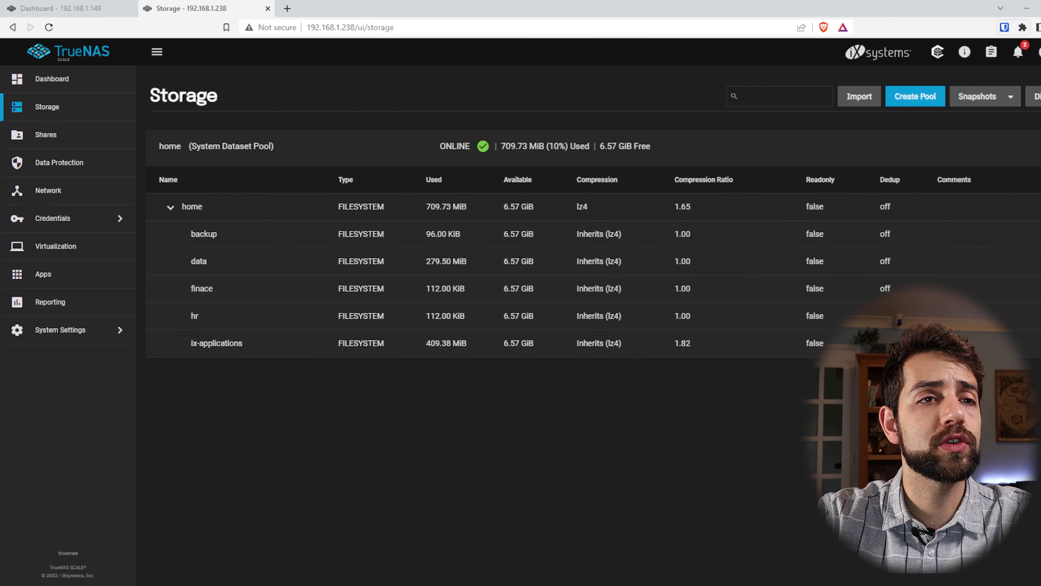
left_click(1021, 316)
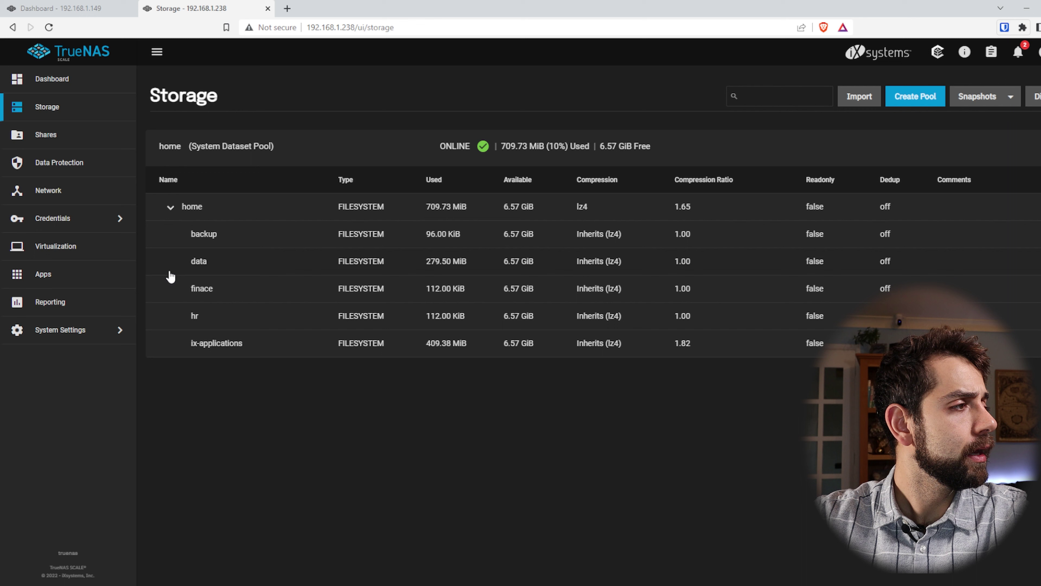
Start the Rsync service in the system services, leaving its automatic start disabled.
left_click(98, 340)
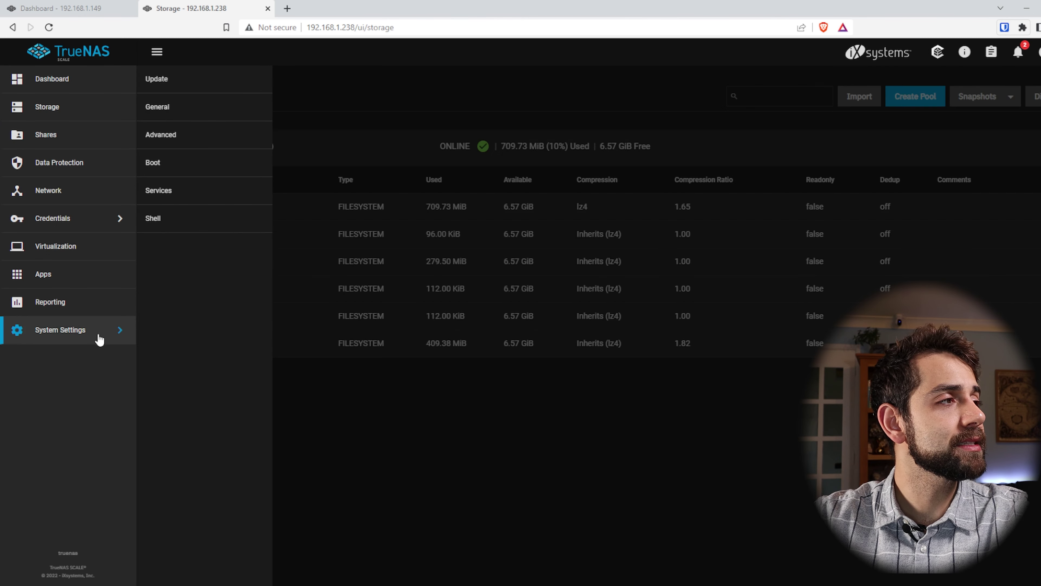
left_click(174, 197)
scroll(262, 224, "down", 1)
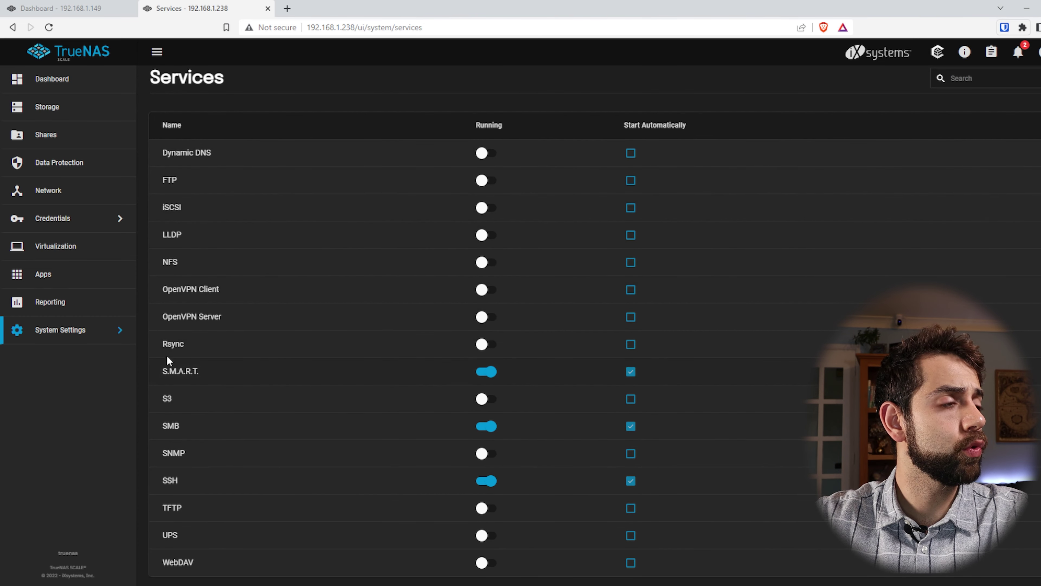
left_click_drag(162, 343, 216, 343)
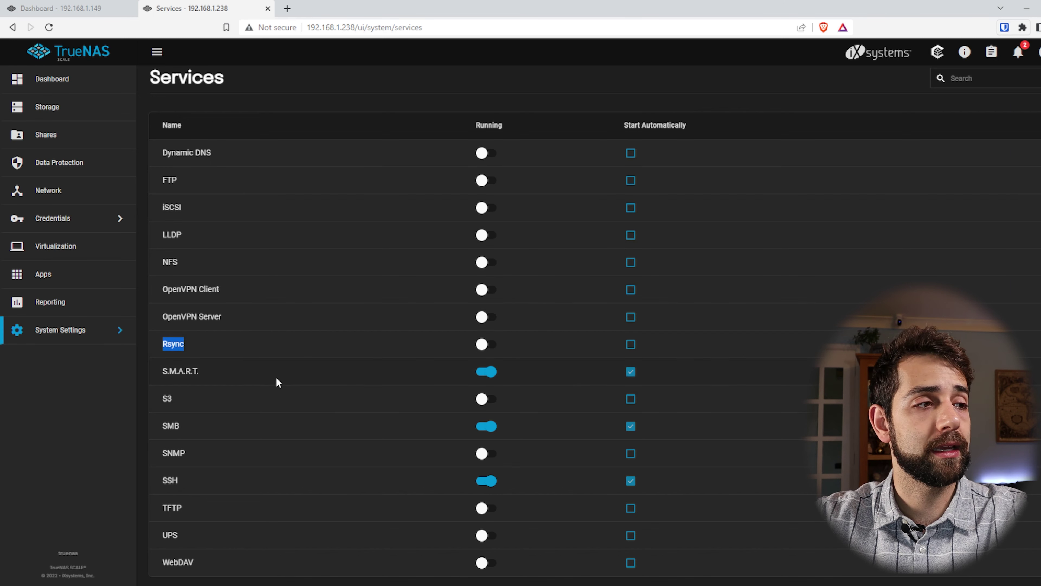
left_click(487, 345)
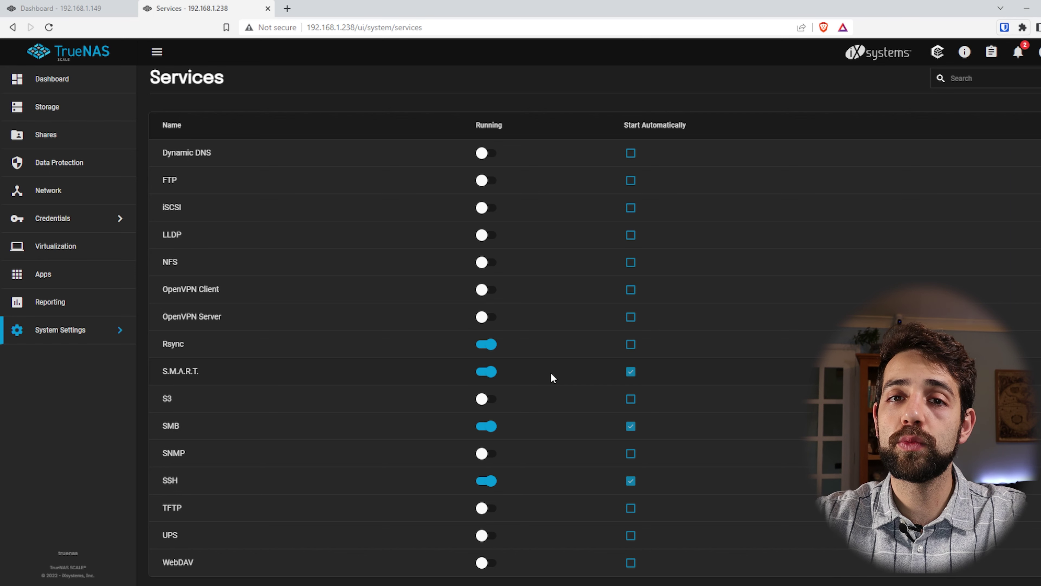
left_click(635, 348)
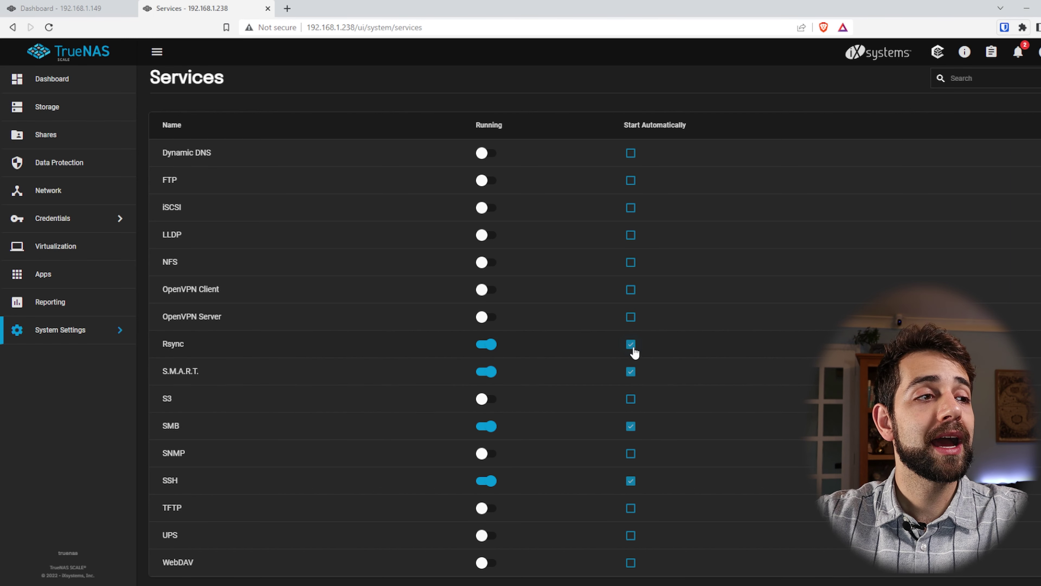
left_click(632, 348)
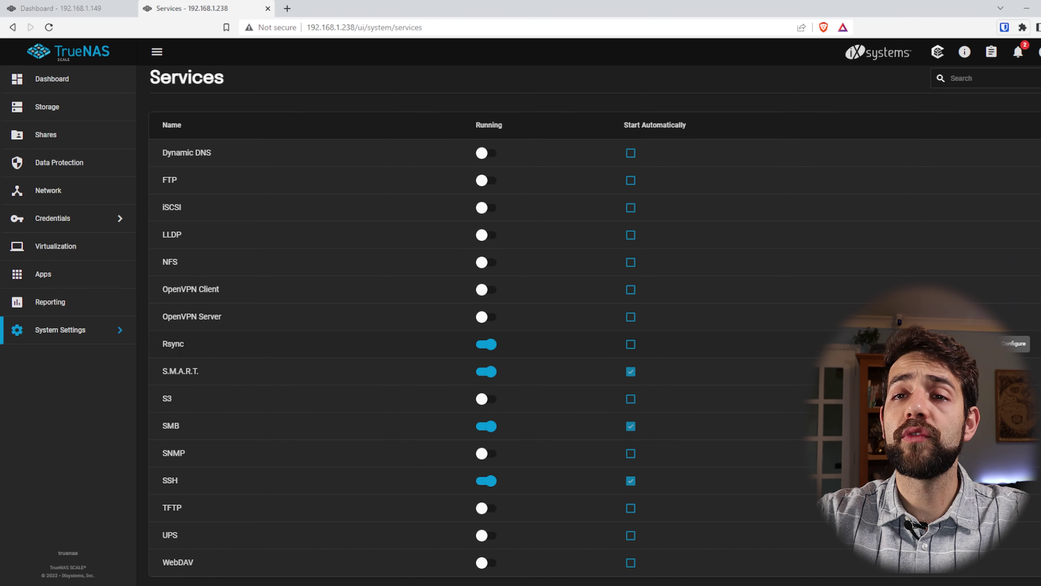
Add a new Rsync module in the Rsync service configuration and name it backup.
left_click(1014, 343)
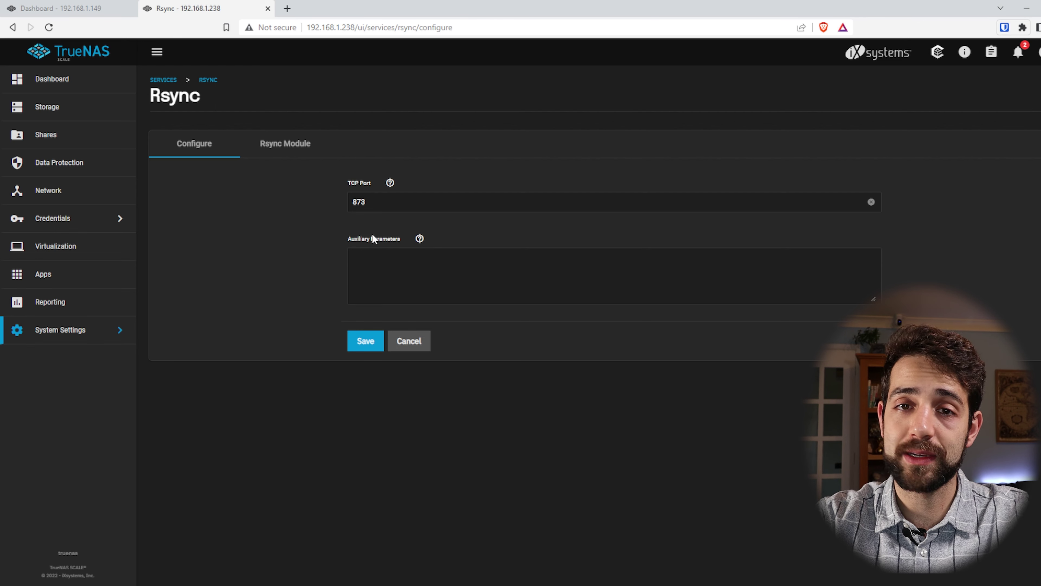
left_click(275, 150)
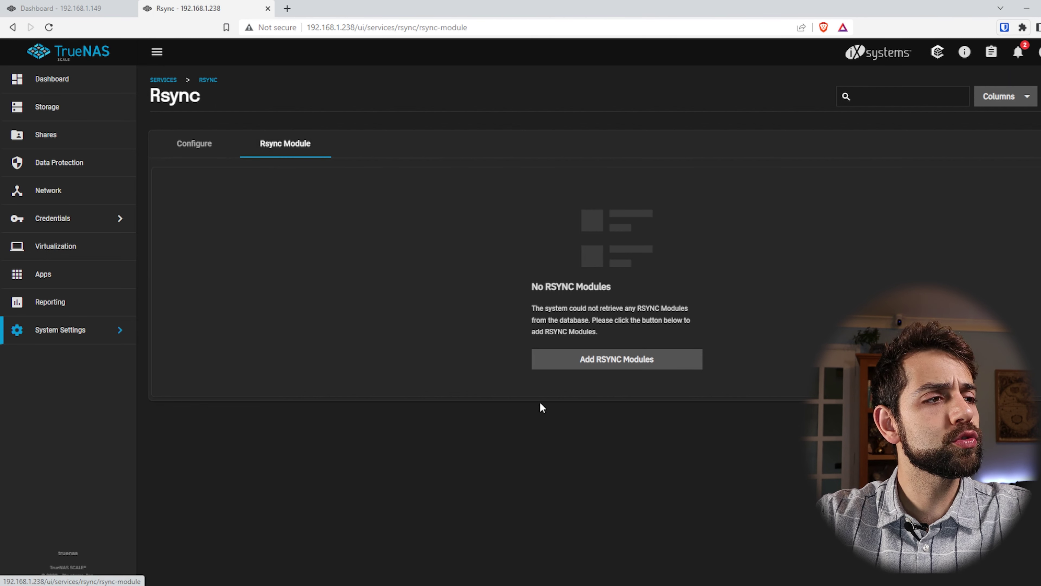
left_click(615, 363)
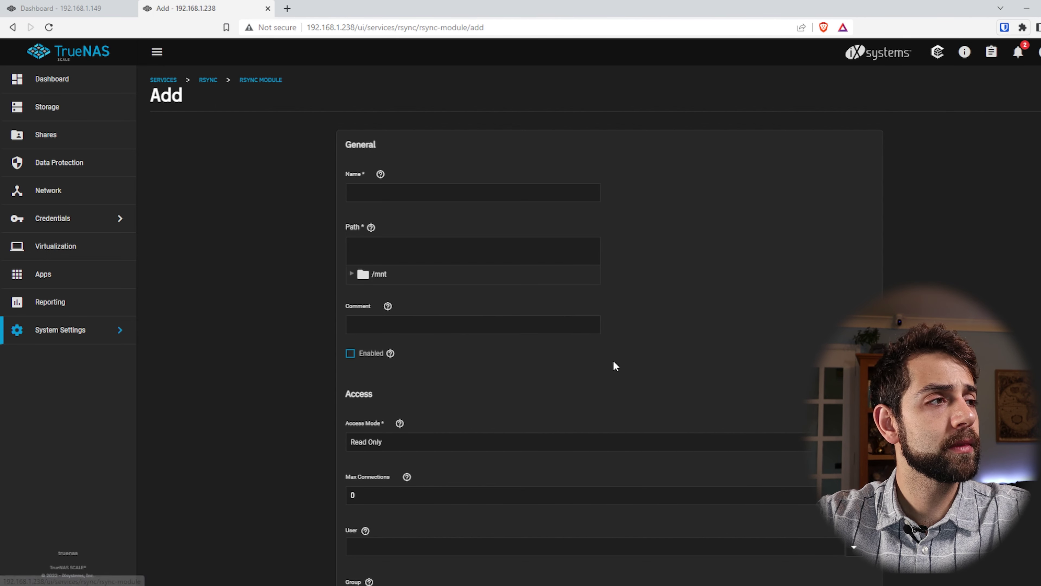
left_click(397, 189)
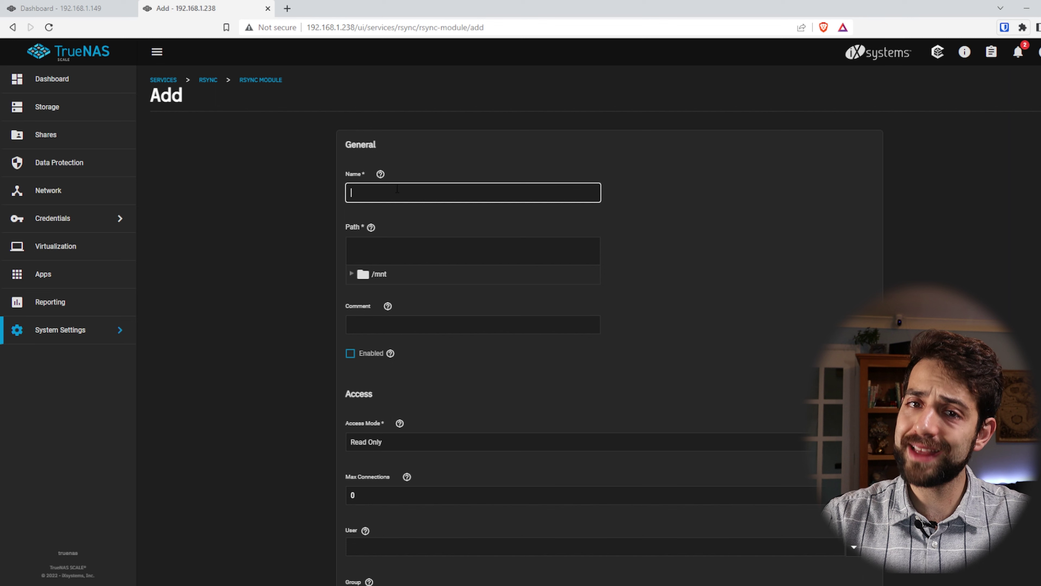
type("backup")
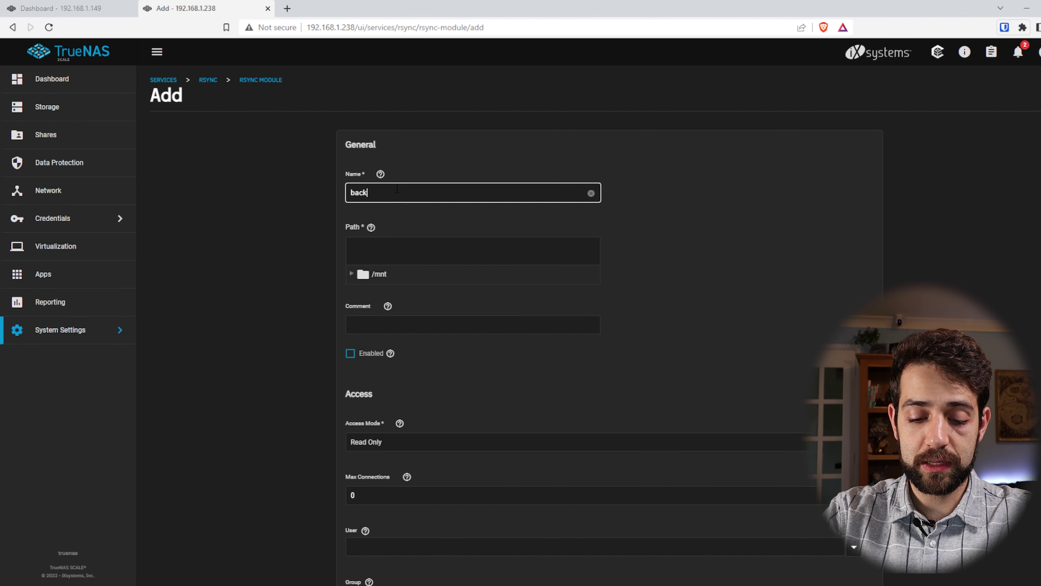
Set the Rsync module's path to the backup dataset at /mnt/home/backup.
left_click(384, 253)
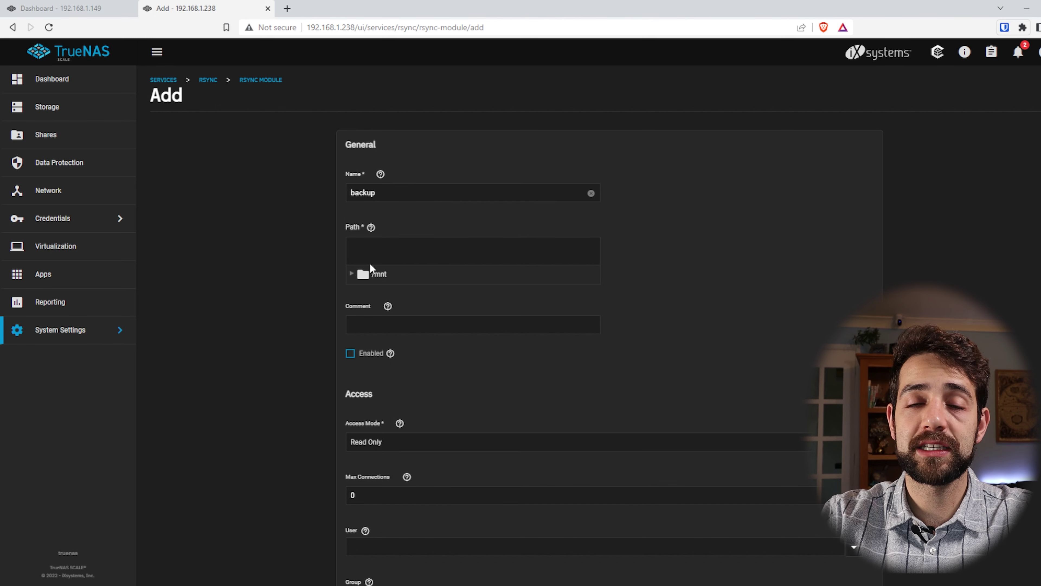
left_click(365, 273)
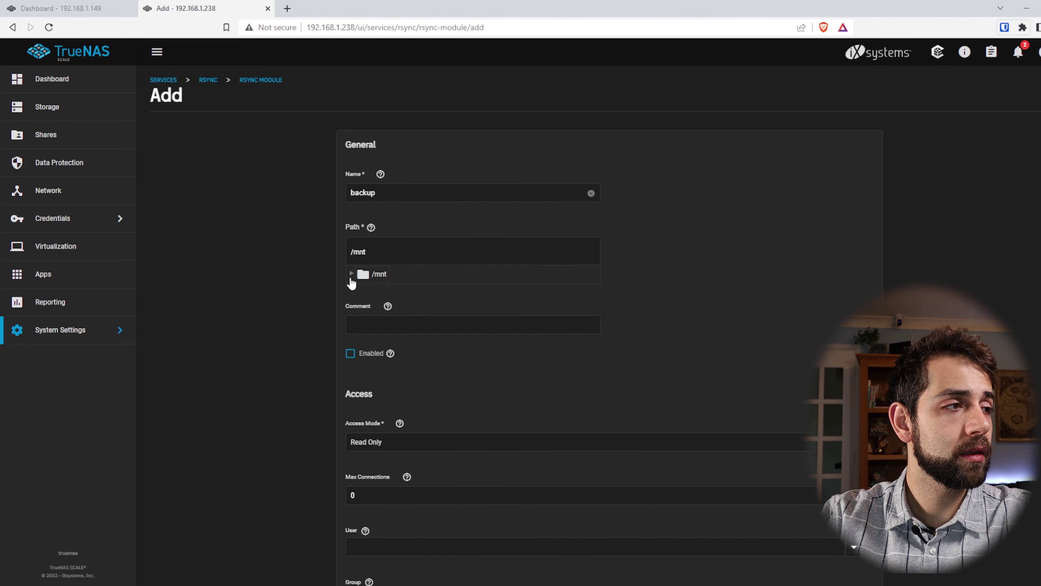
left_click(352, 273)
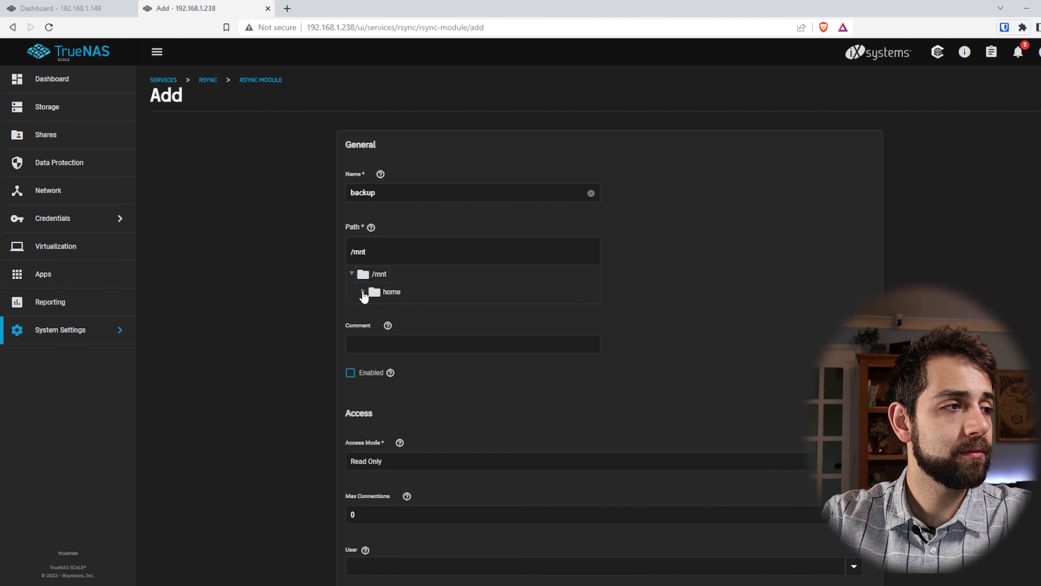
left_click(363, 291)
left_click(385, 314)
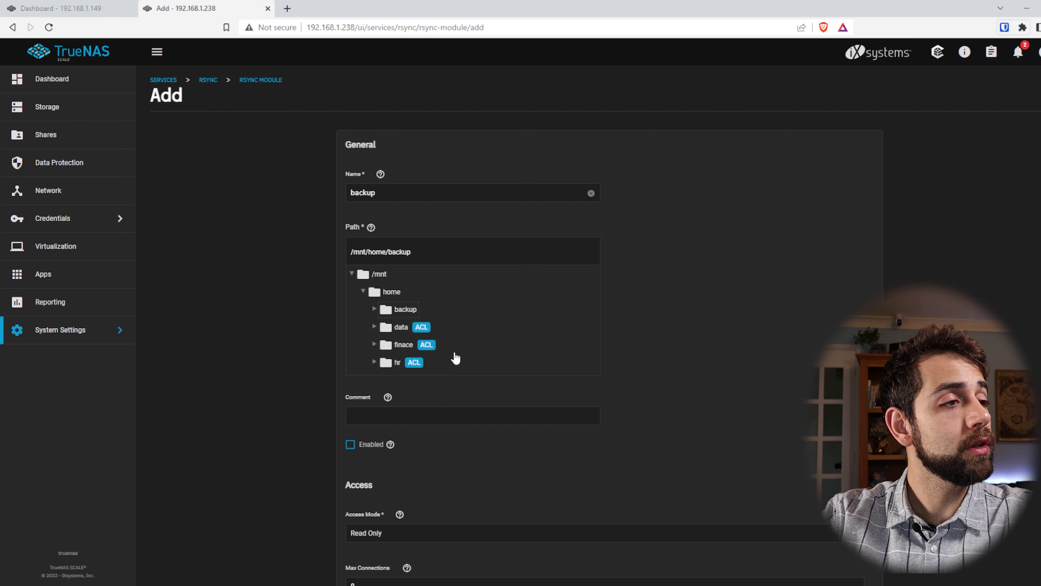
mouse_move(425, 335)
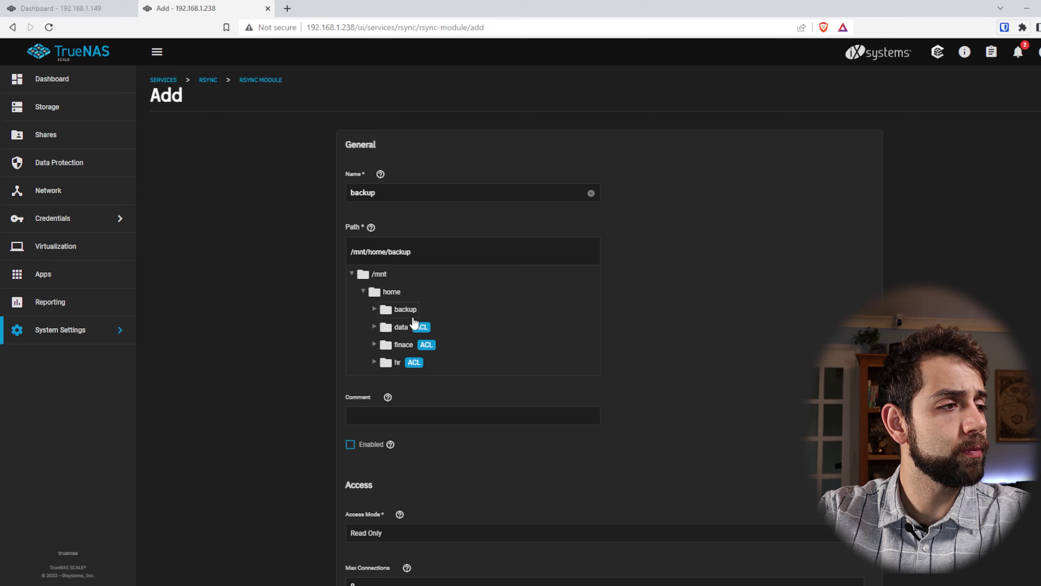
Read the help for the Enabled option and enable the new Rsync module.
scroll(438, 427, "down", 3)
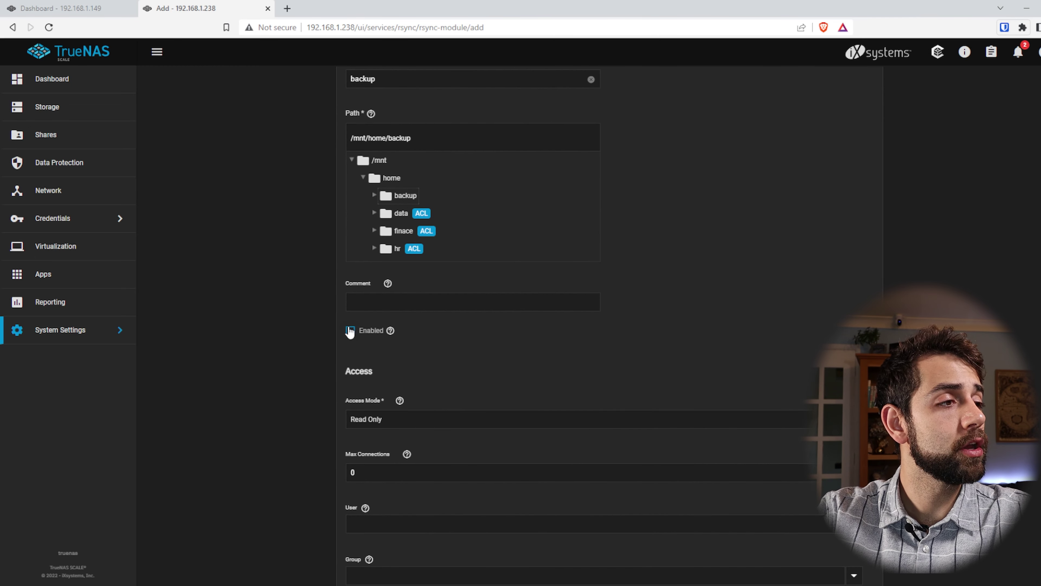
left_click(391, 331)
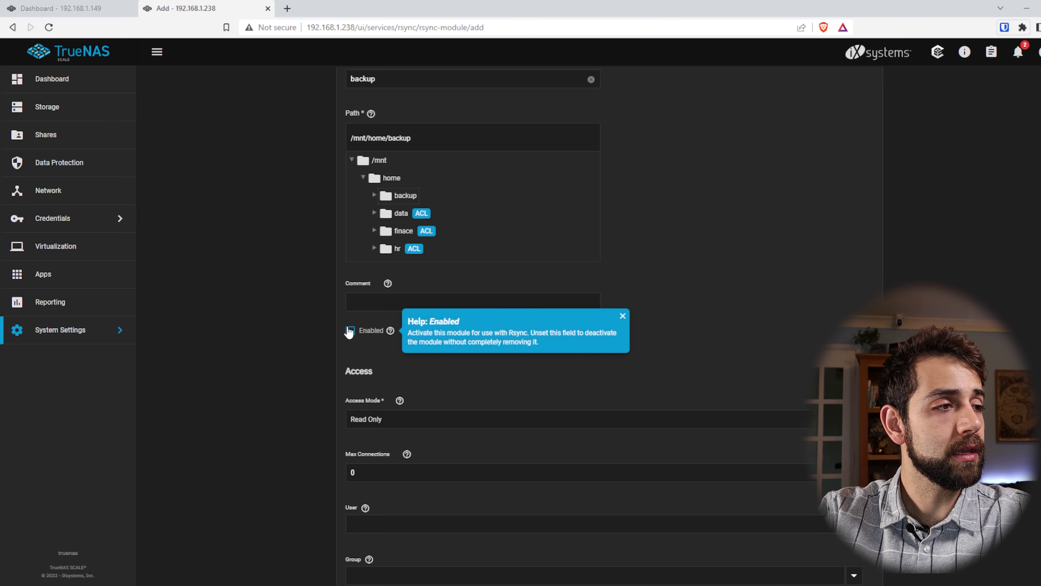
left_click(349, 331)
Review the access mode choices for the Rsync module and set it to Read and Write.
scroll(432, 370, "down", 3)
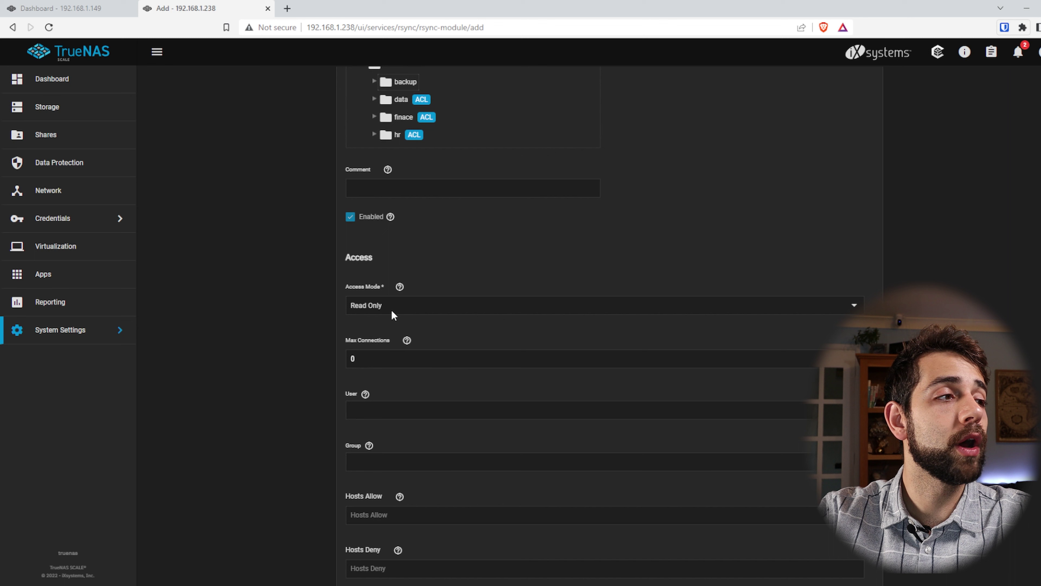
left_click(391, 311)
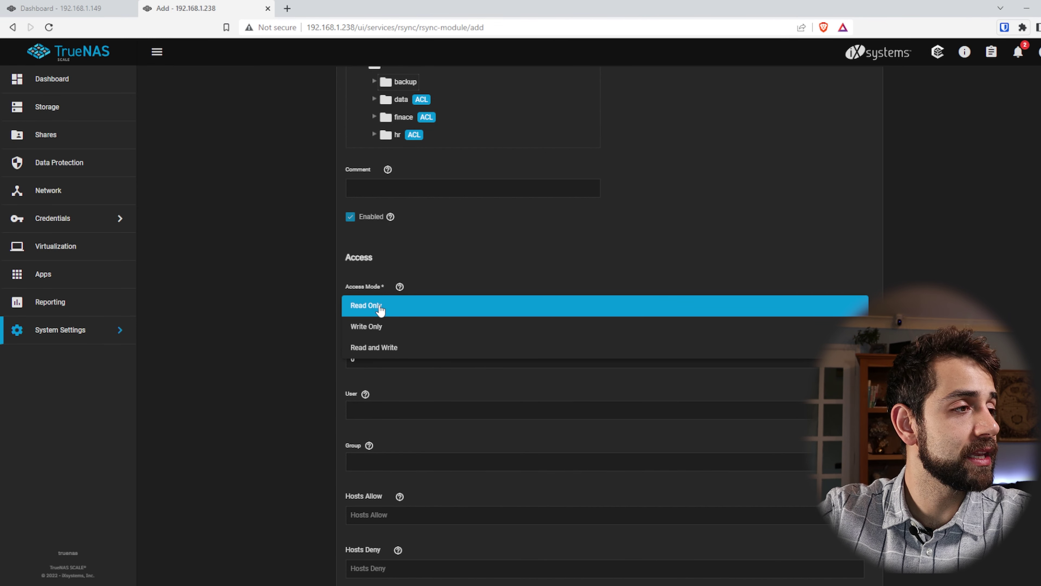
left_click(374, 347)
left_click(422, 318)
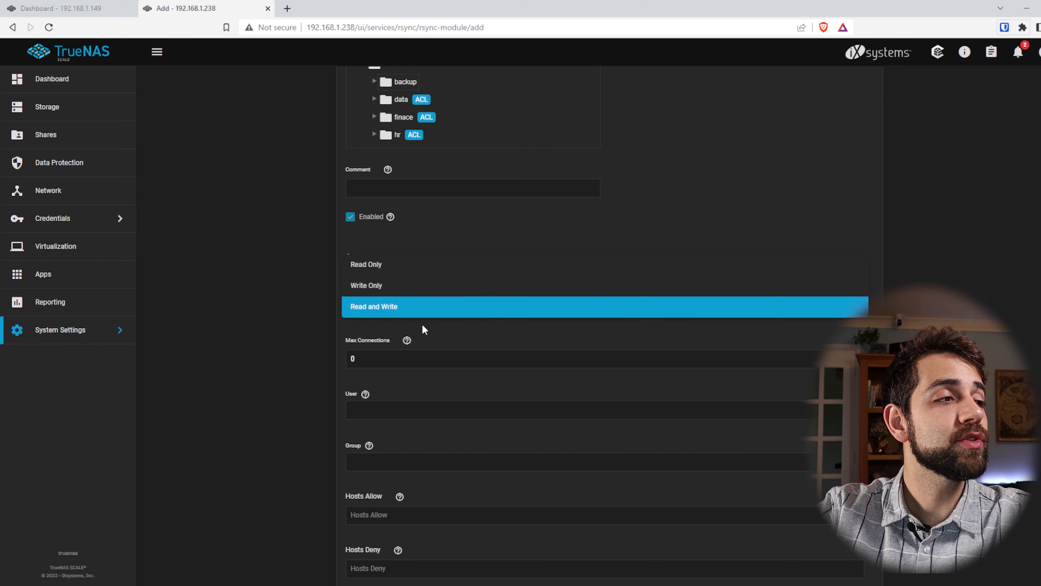
left_click(366, 305)
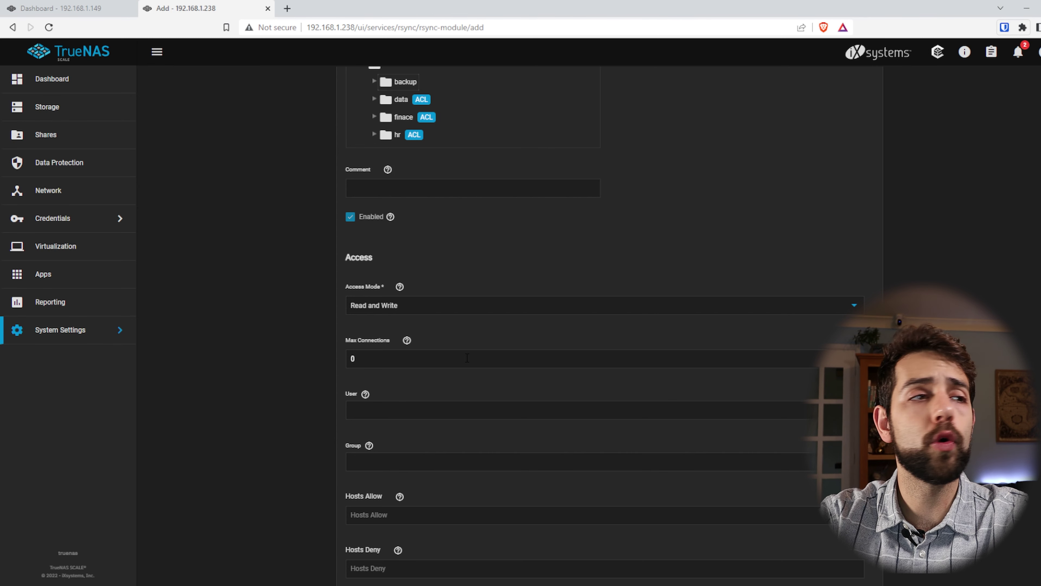
left_click(467, 306)
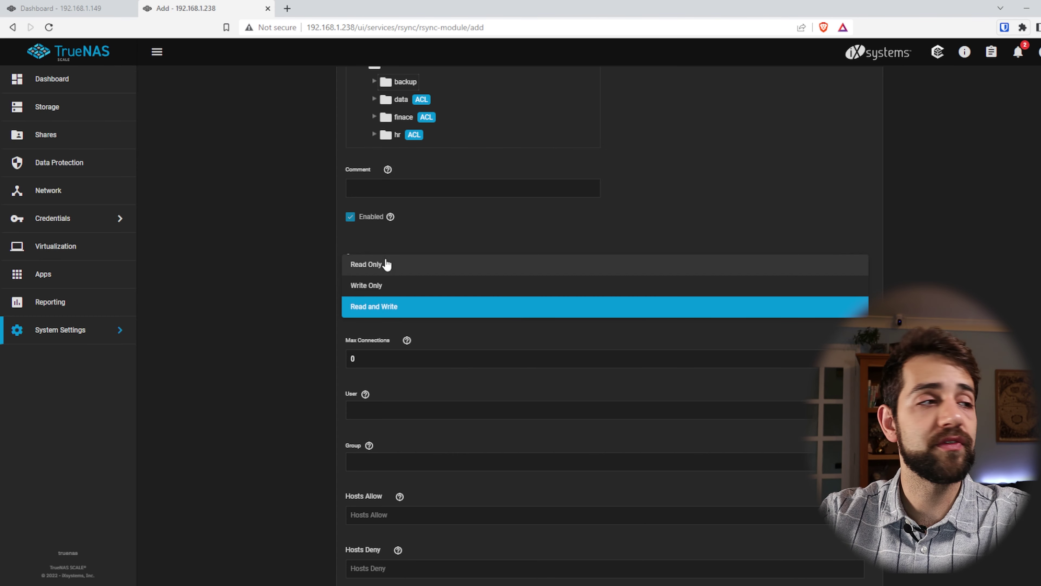
left_click(387, 307)
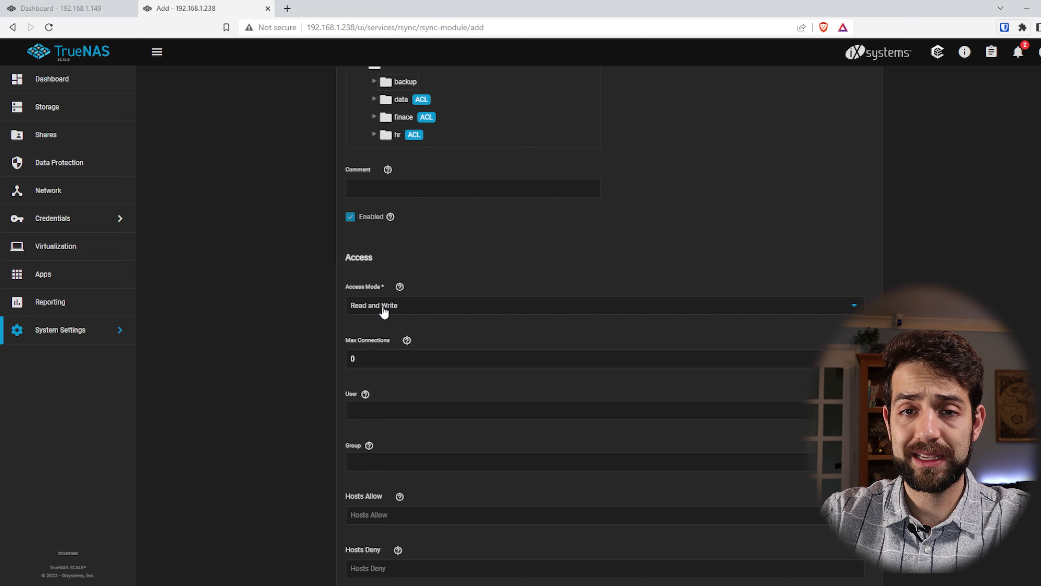
Review the Max Connections setting of the Rsync module.
left_click(361, 362)
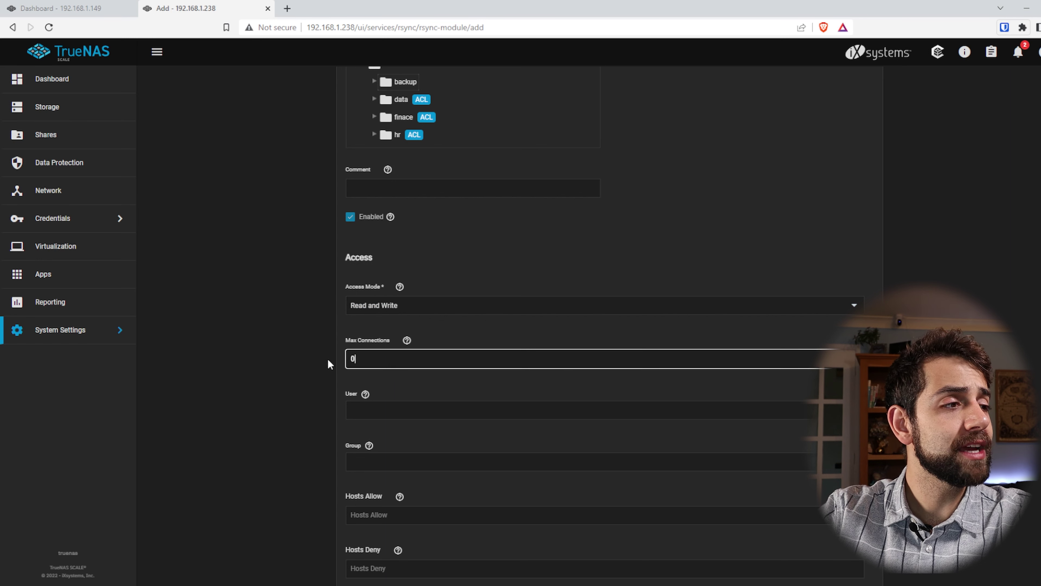
key("ctrl+a")
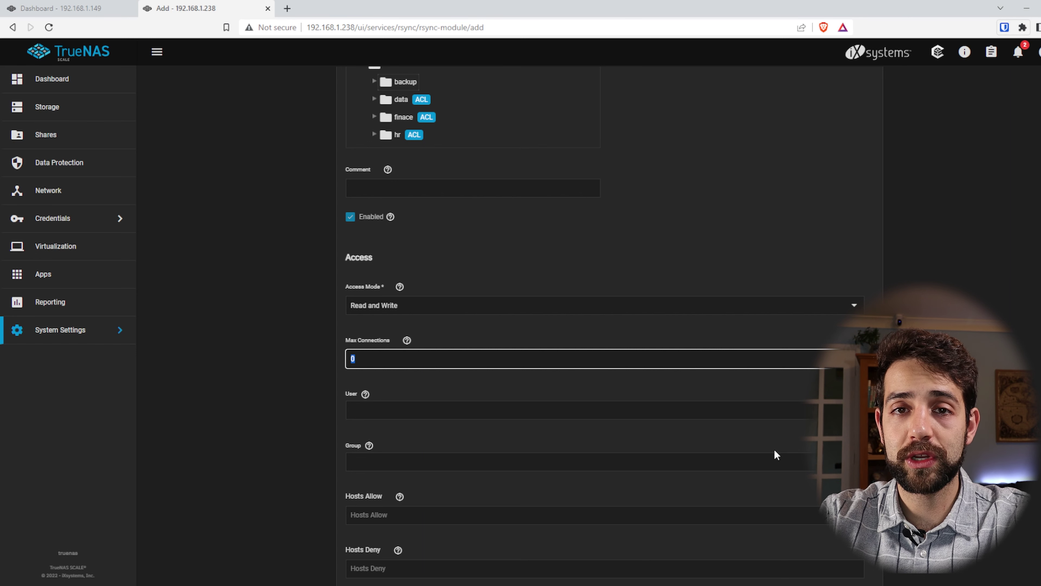
left_click(258, 314)
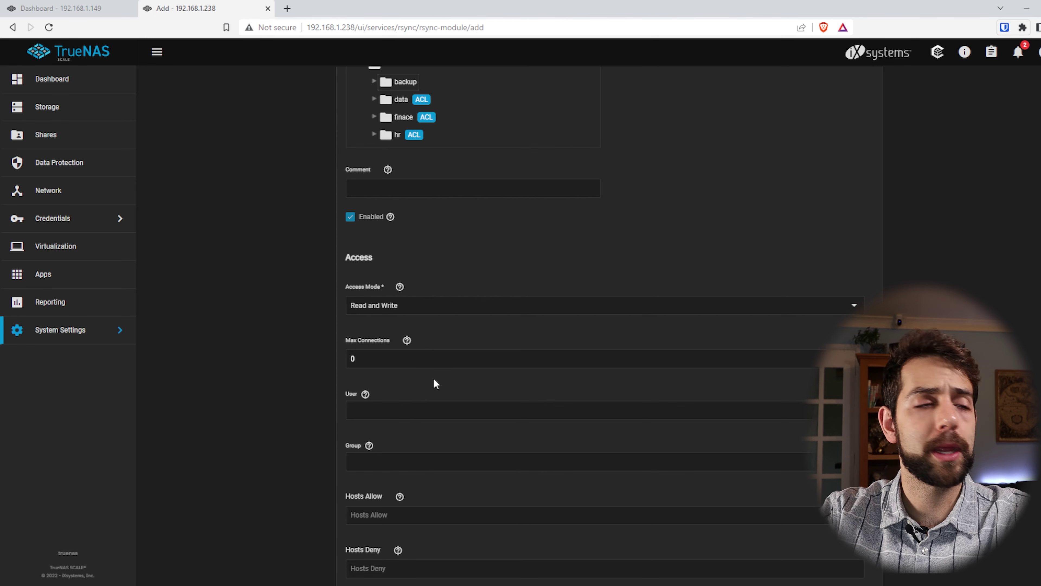
Set both the user and the group of the Rsync module to root.
scroll(410, 395, "down", 1)
scroll(412, 399, "down", 2)
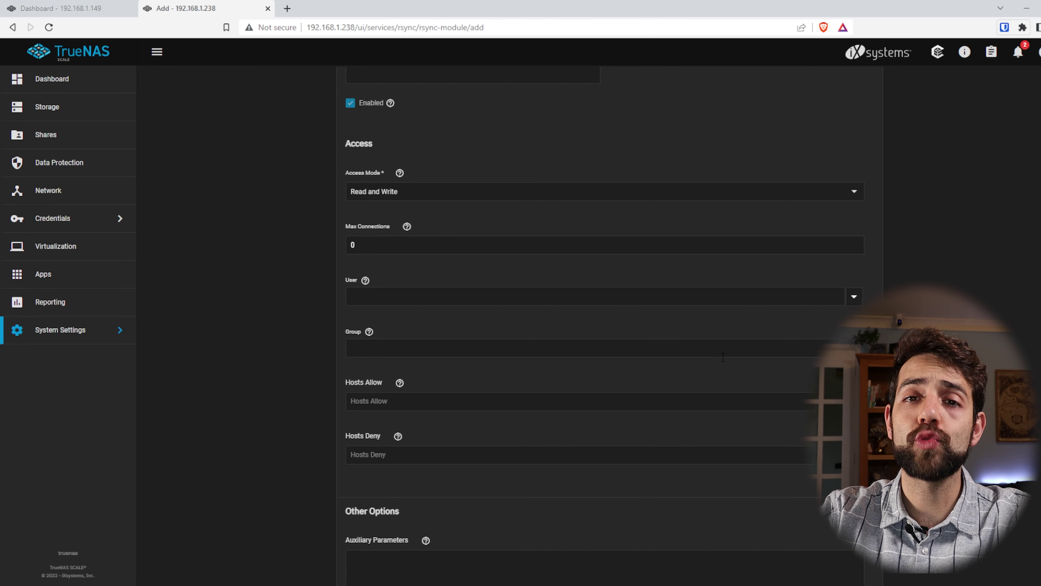
scroll(664, 333, "up", 5)
scroll(665, 333, "down", 5)
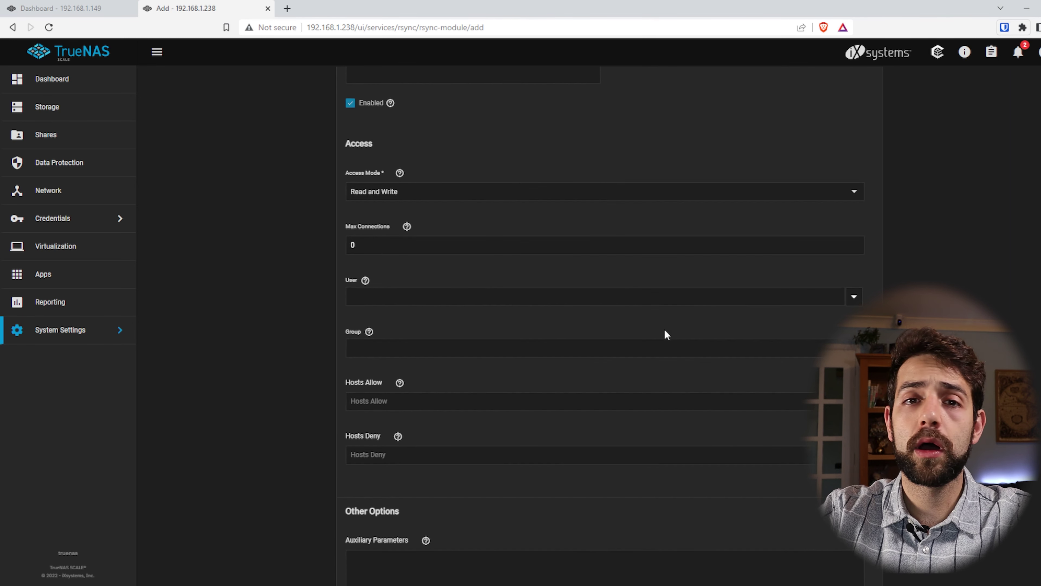
scroll(549, 337, "up", 5)
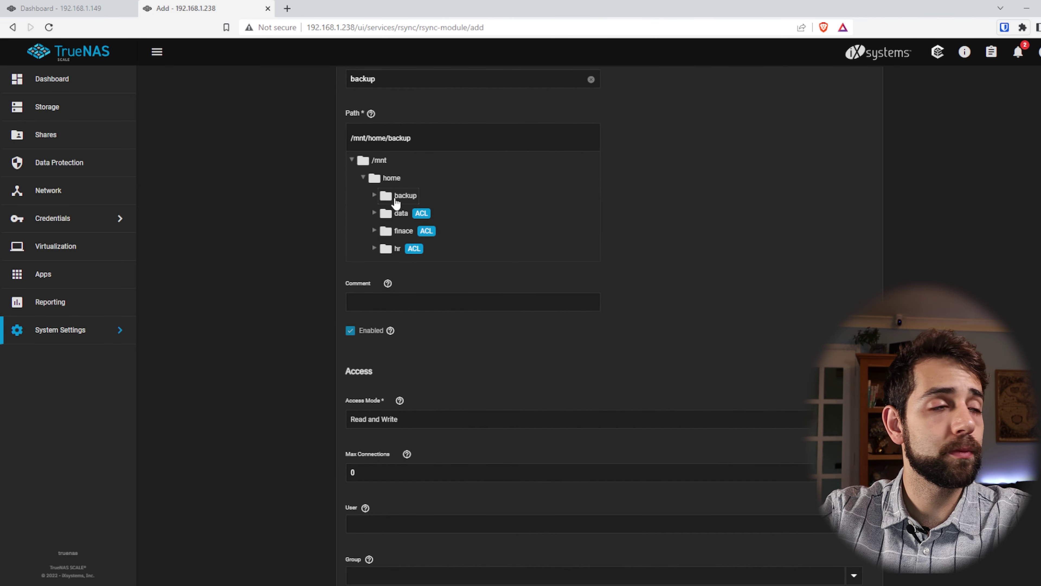
scroll(396, 203, "down", 6)
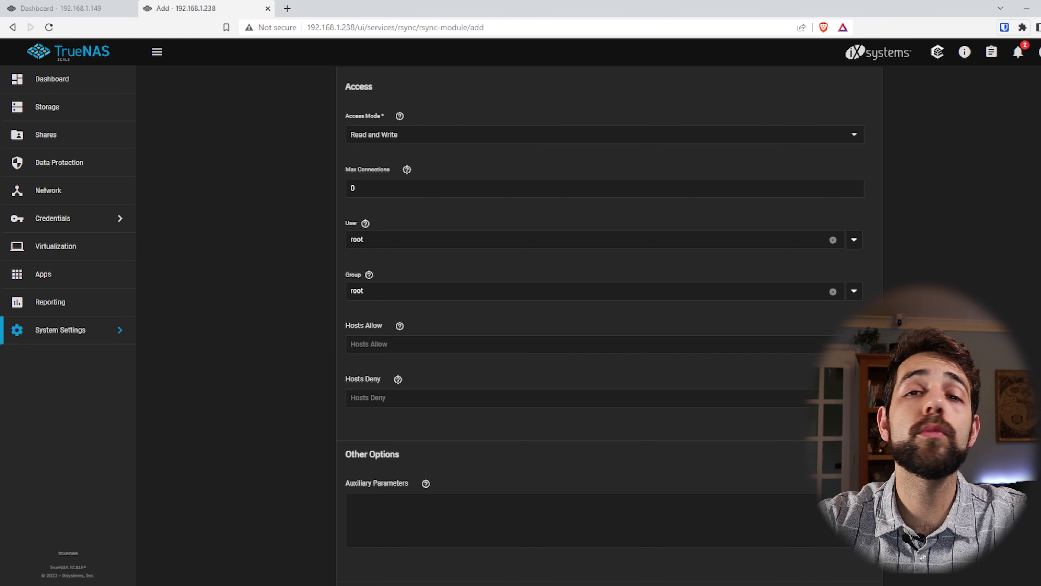
Read the help for Hosts Allow, then save the Rsync module with Hosts Allow left empty.
left_click(401, 328)
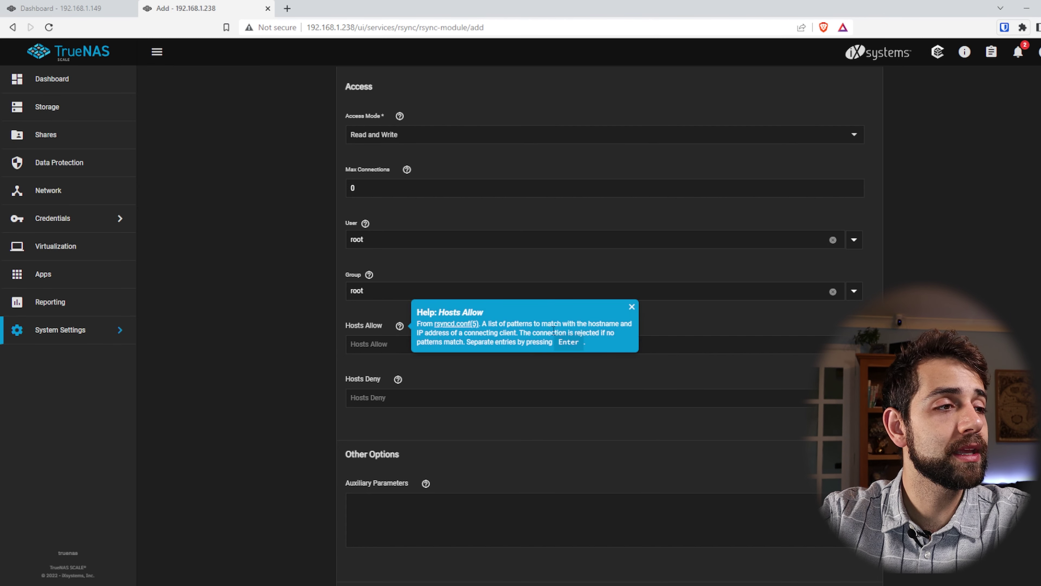
left_click(431, 354)
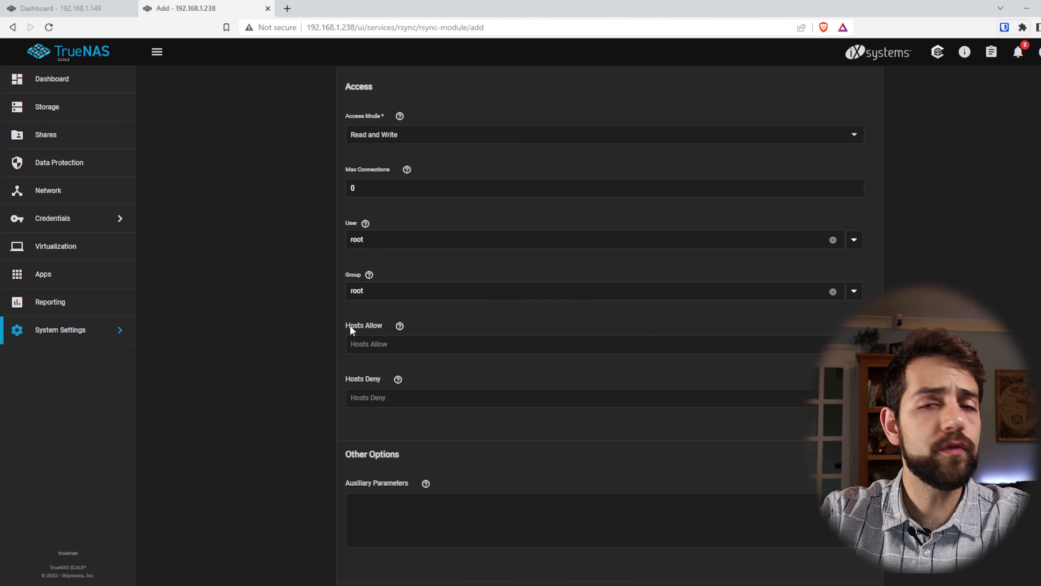
left_click(413, 344)
type("192.")
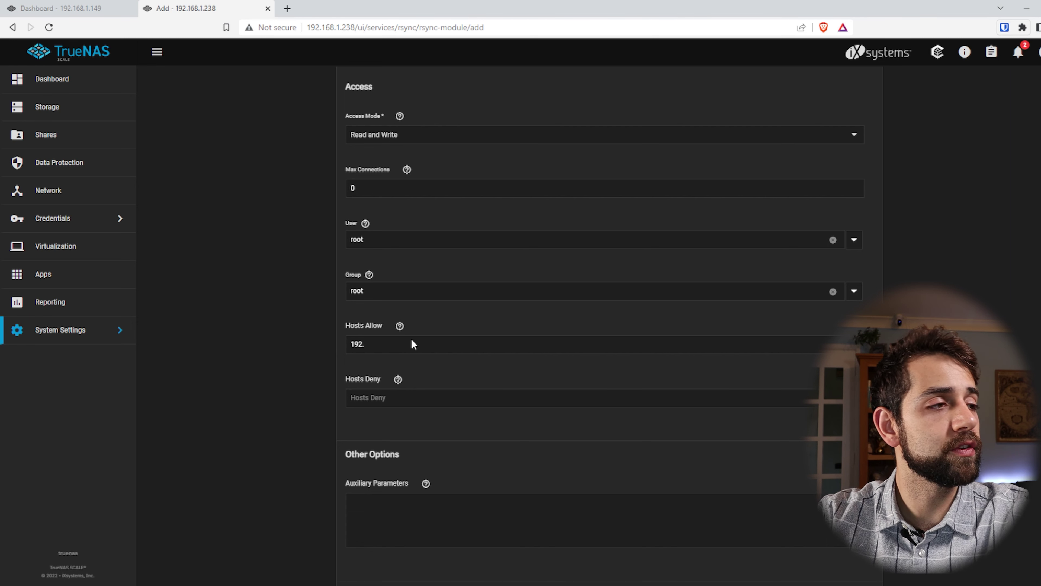
key("BackSpace")
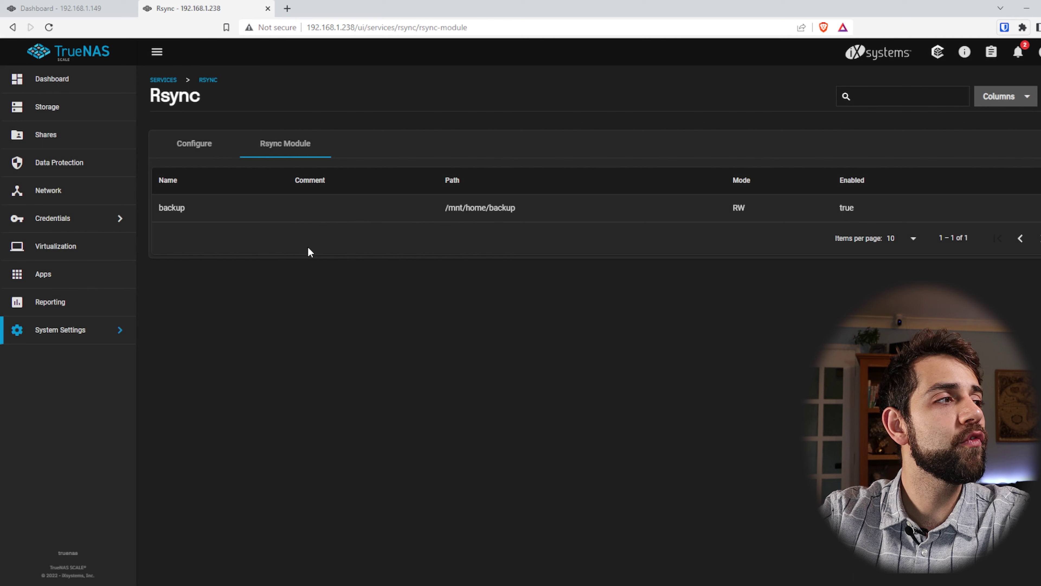
Check the path and enabled state of the saved backup module and expand its details.
left_click_drag(444, 208, 533, 208)
left_click_drag(839, 207, 911, 224)
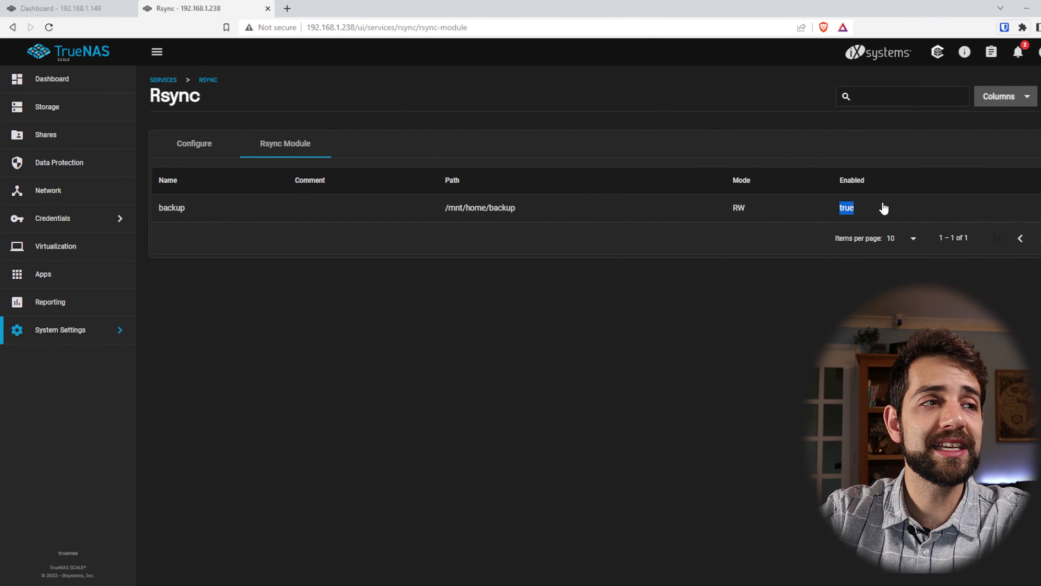
left_click(881, 208)
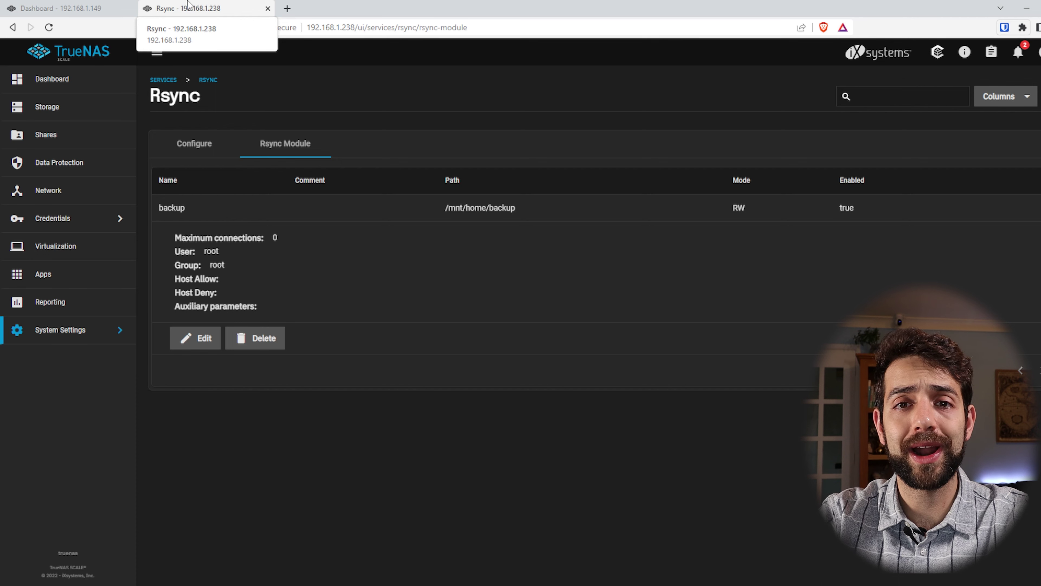
On the 192.168.1.149 server, add a new Rsync task with /mnt/home/data as its source path.
left_click(62, 8)
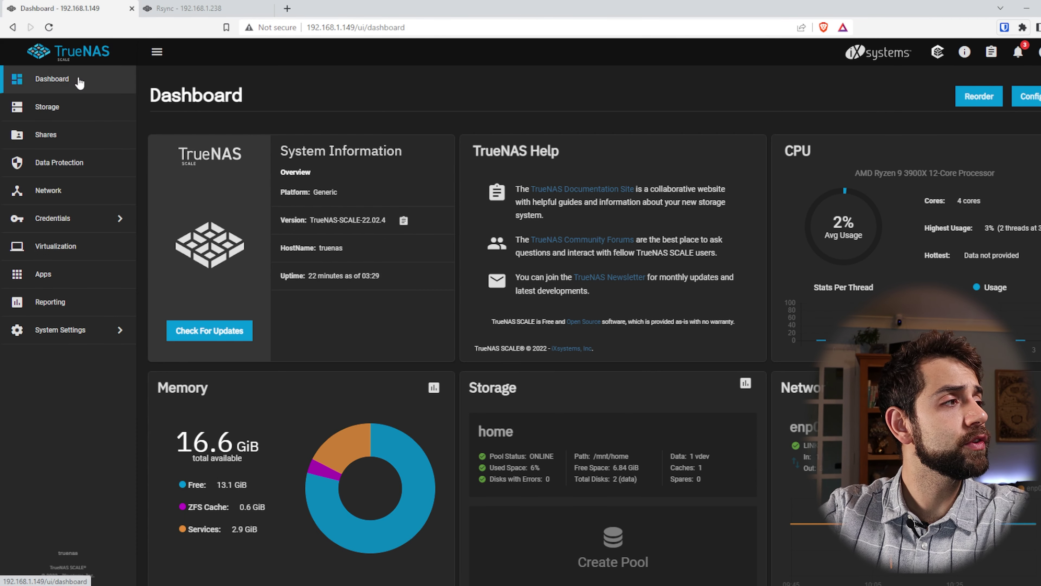
left_click(59, 163)
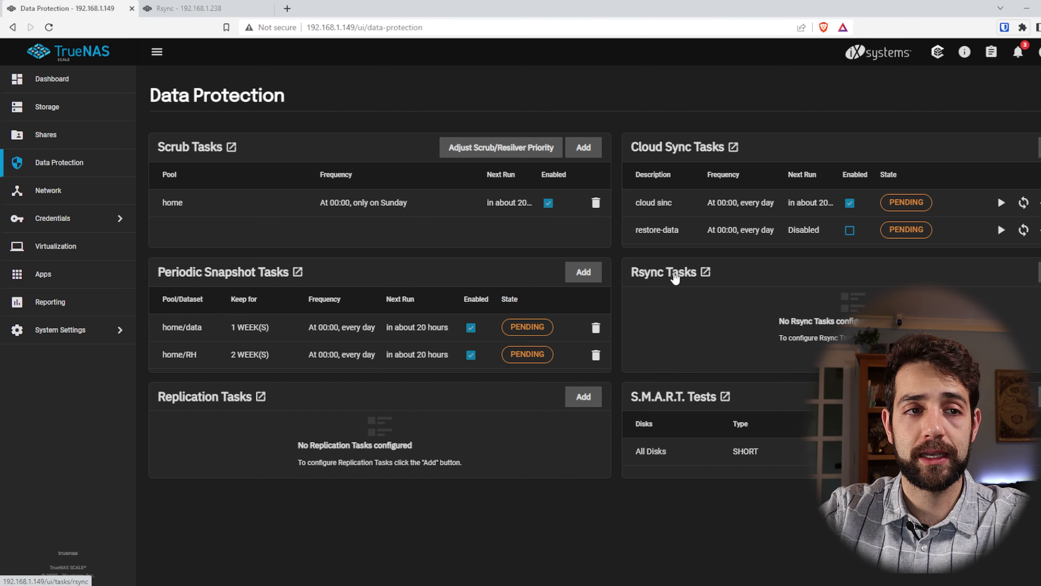
left_click(1040, 272)
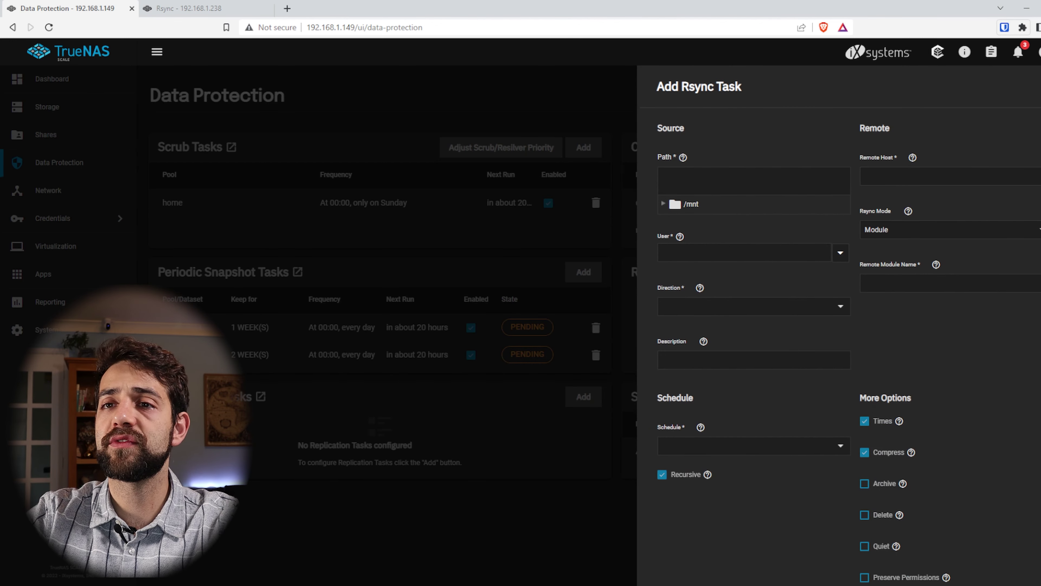
left_click(663, 203)
left_click(675, 222)
left_click(713, 240)
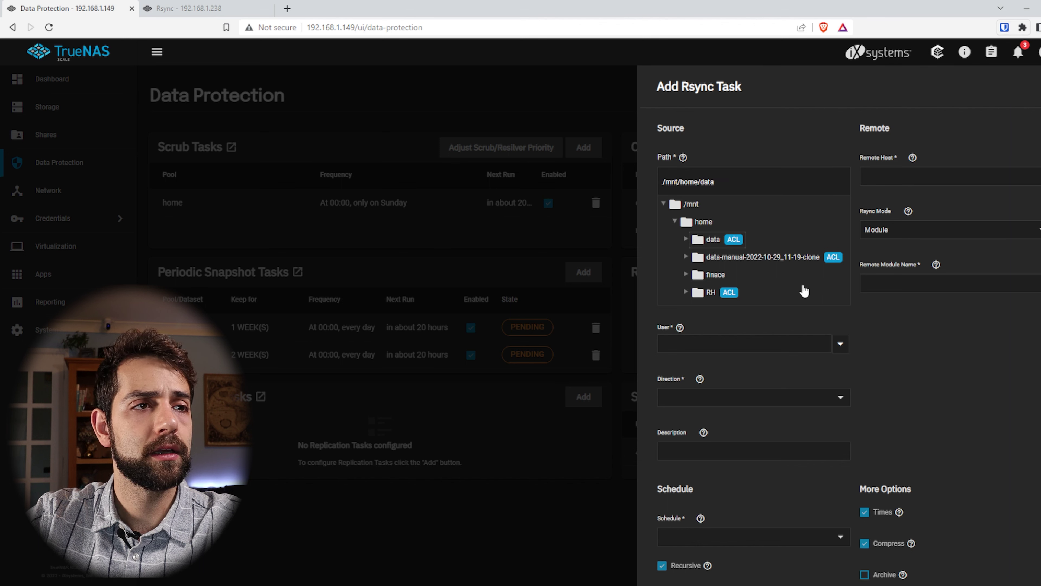
Set the Rsync task's user to root and its direction to Push.
left_click(832, 344)
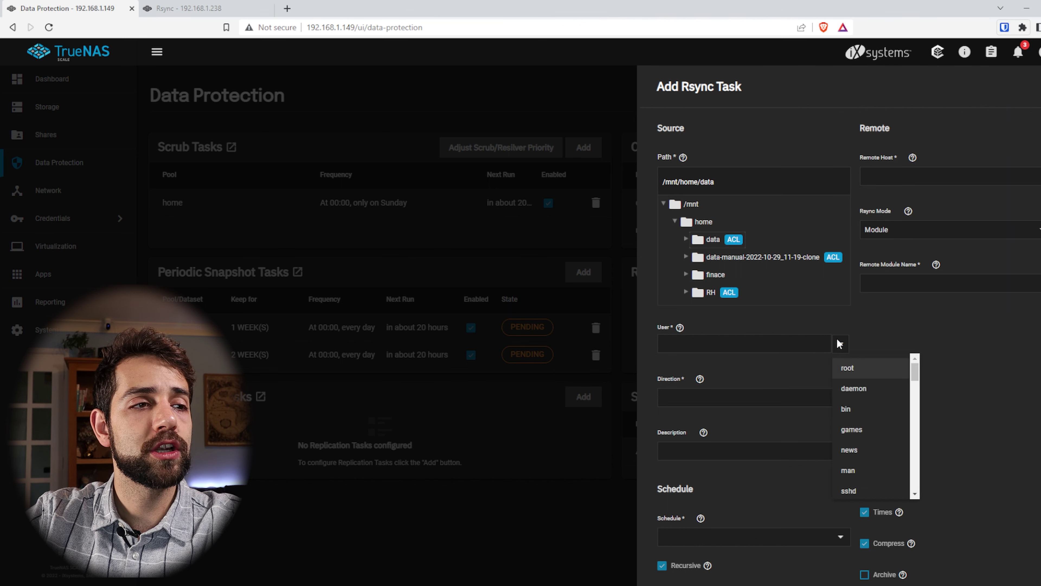
left_click(860, 368)
left_click(799, 397)
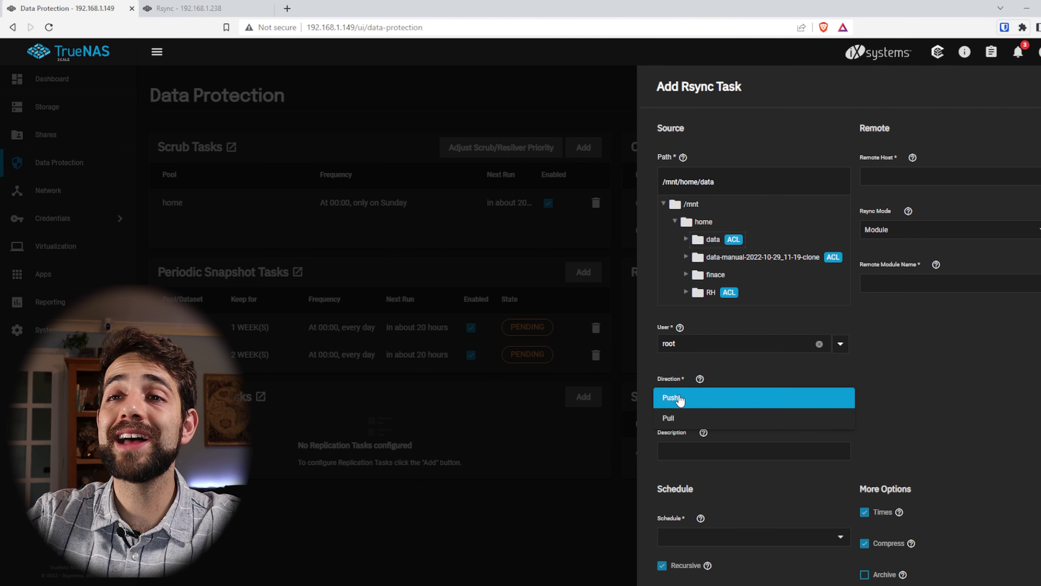
left_click(672, 397)
Set the Rsync task's remote host to 192.168.1.238 and its Rsync mode to Module.
left_click(943, 176)
type("192.168.1.238")
left_click(943, 230)
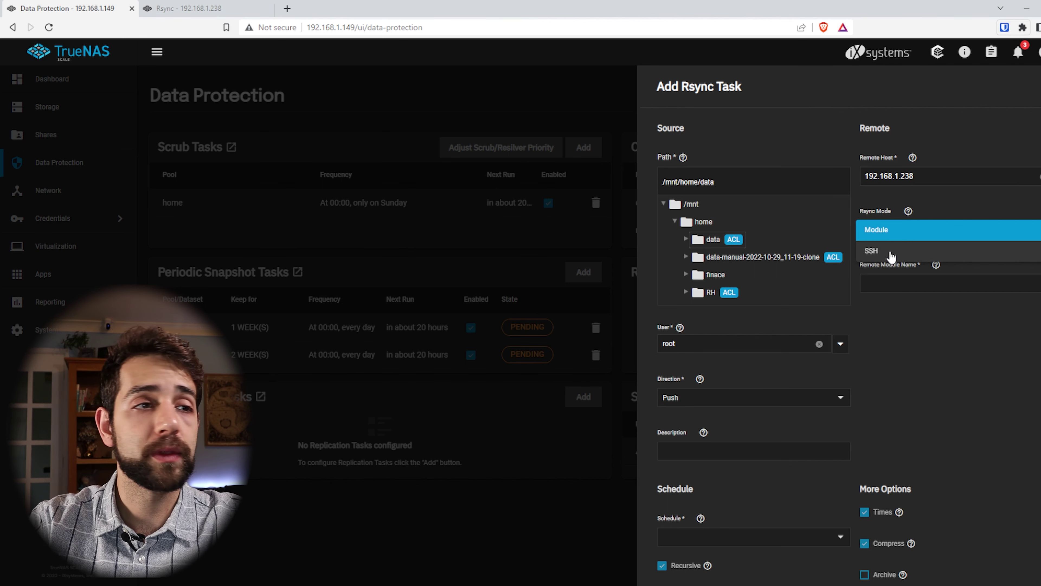
left_click(882, 225)
Copy the module name backup from the 192.168.1.238 server and enter it as the task's remote module name.
left_click(886, 285)
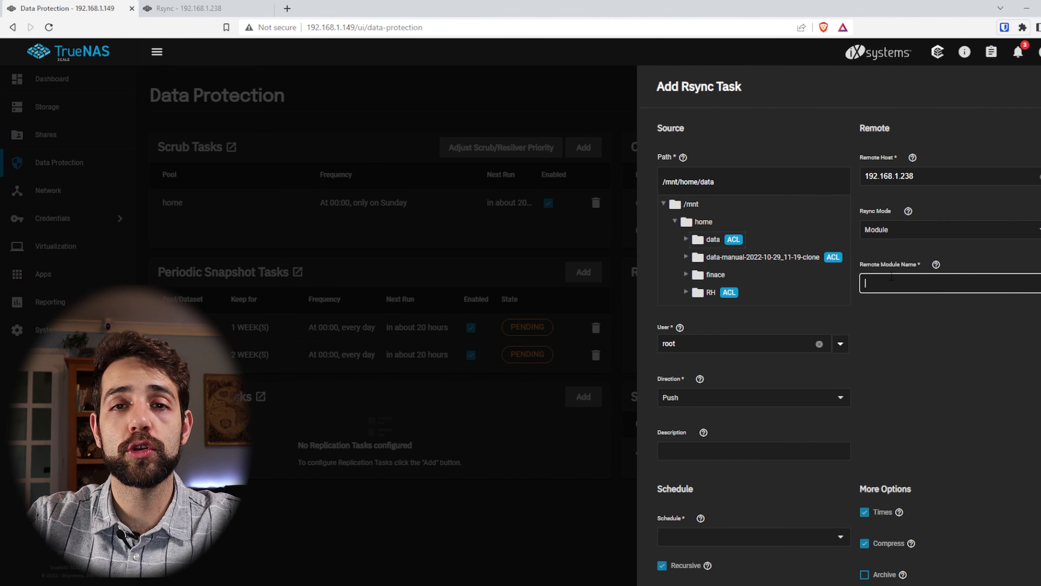
left_click(207, 9)
left_click_drag(185, 207, 159, 209)
key("ctrl+c")
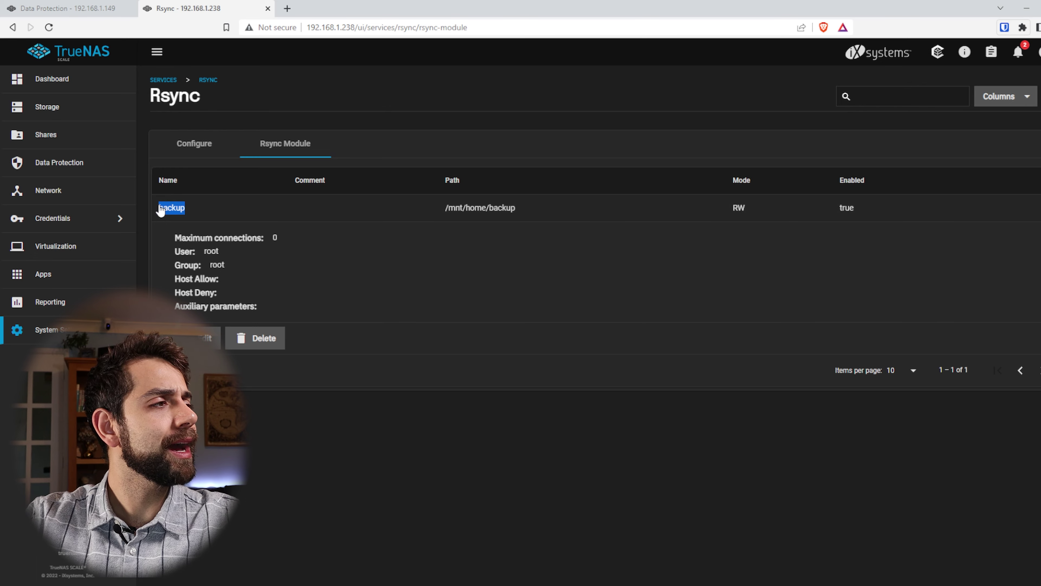
left_click(62, 8)
left_click(906, 283)
key("ctrl+v")
left_click(932, 353)
Open the schedule choices for the Rsync task.
scroll(934, 364, "down", 3)
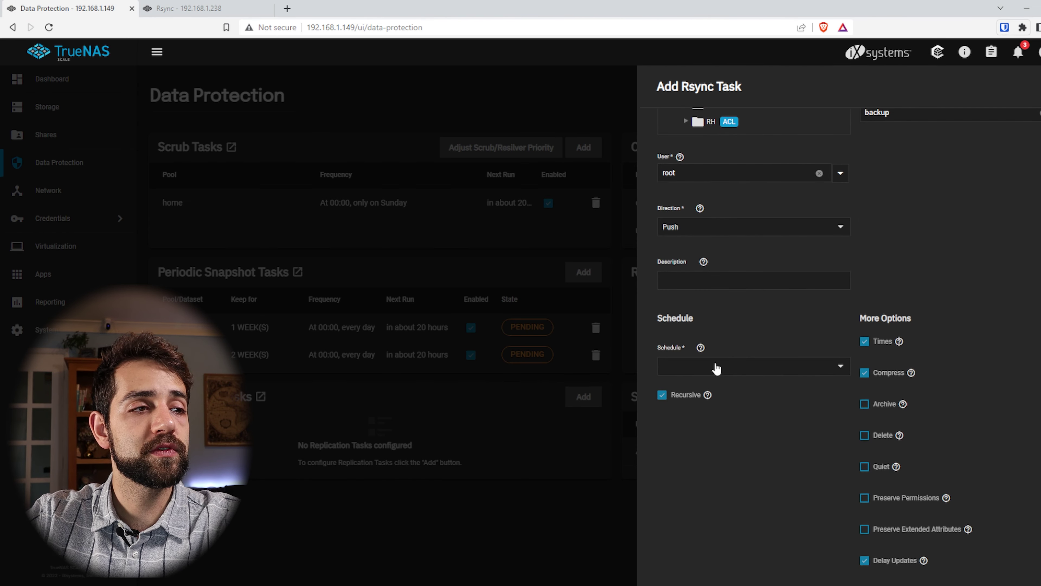
scroll(716, 365, "down", 3)
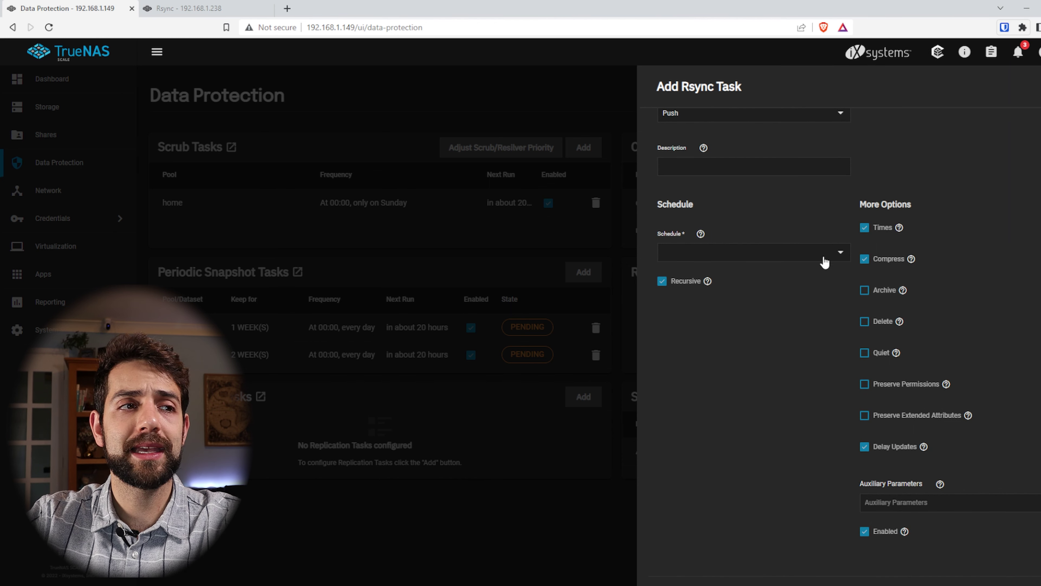
left_click(839, 255)
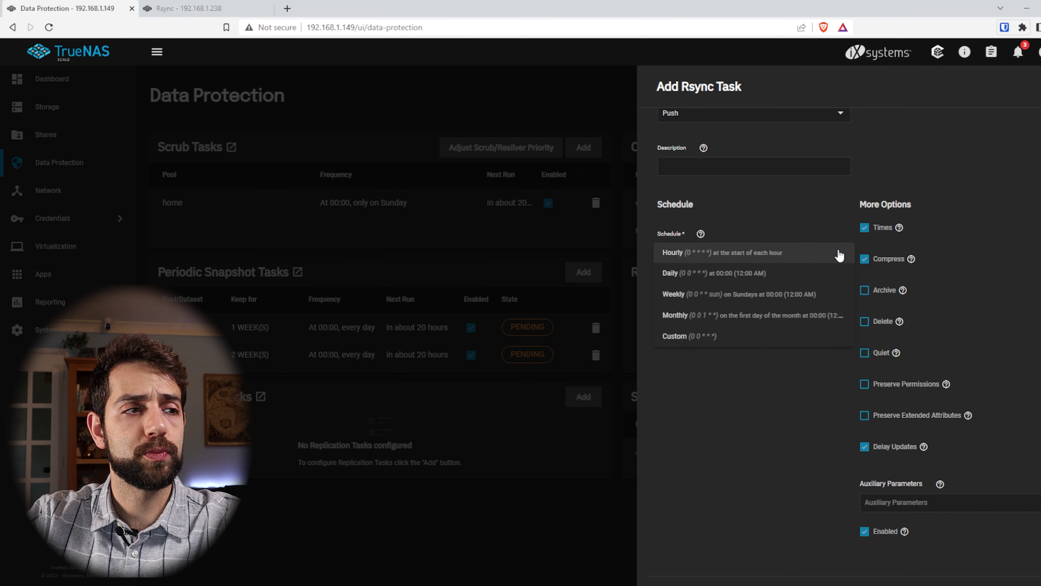